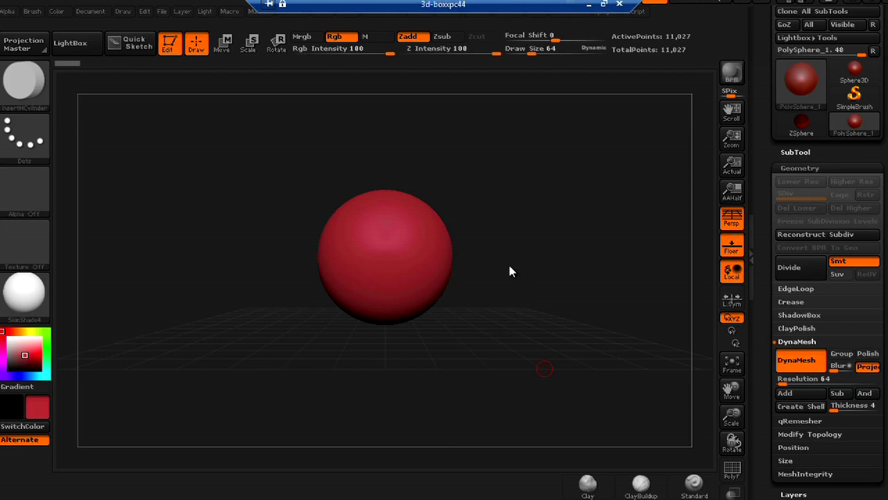
Examine the DynaMesh controls in the sphere's geometry settings, including the resolution.
drag(508, 267, 524, 276)
drag(760, 171, 761, 184)
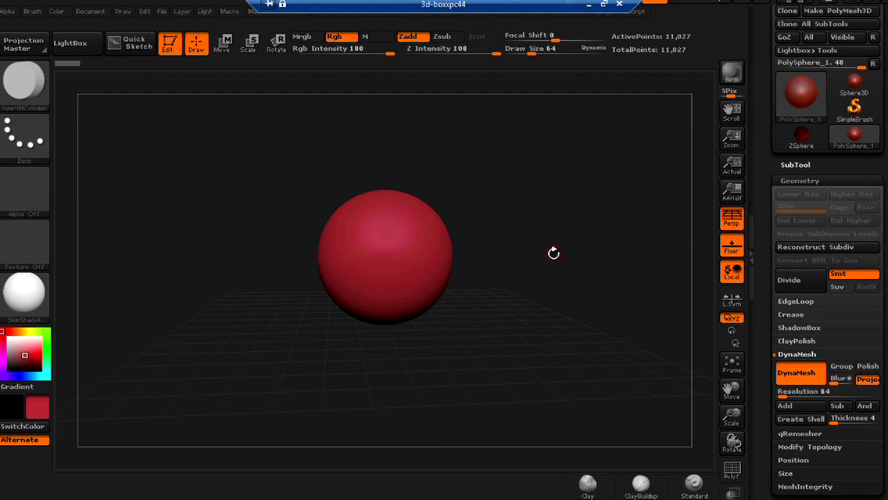
click(809, 180)
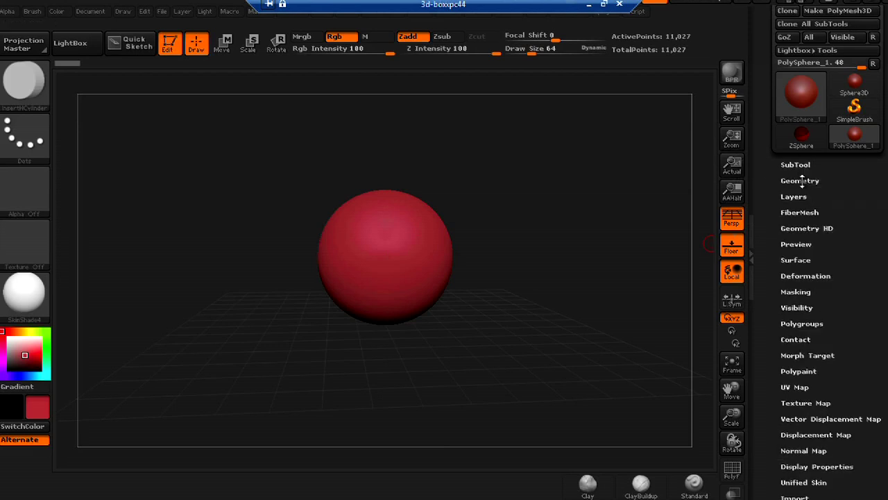
click(801, 180)
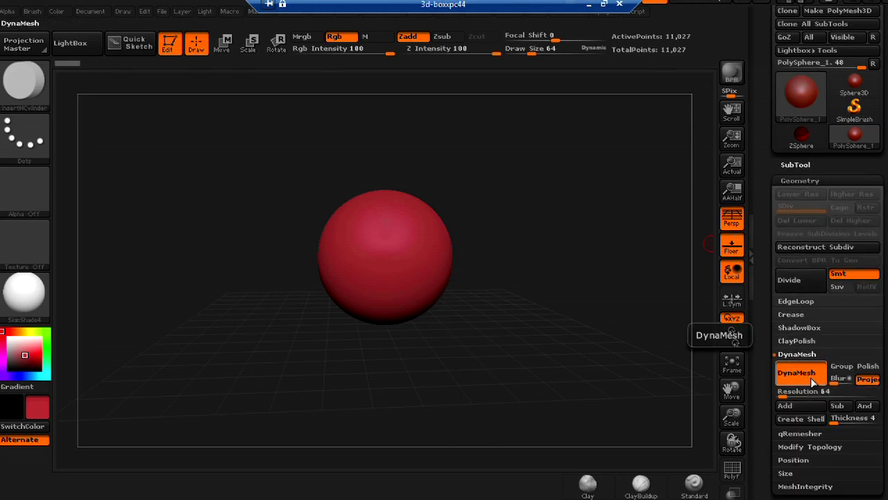
drag(765, 375, 765, 340)
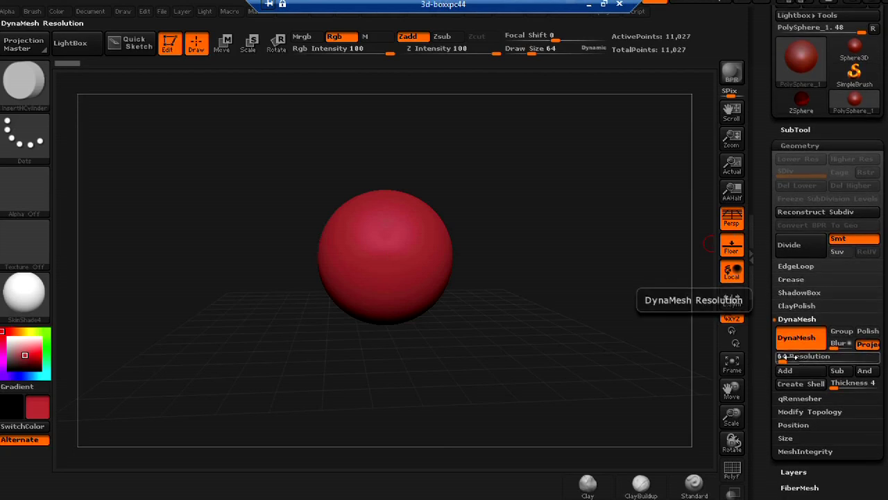
Display the polyframe on the sphere and remesh it with DynaMesh.
click(753, 379)
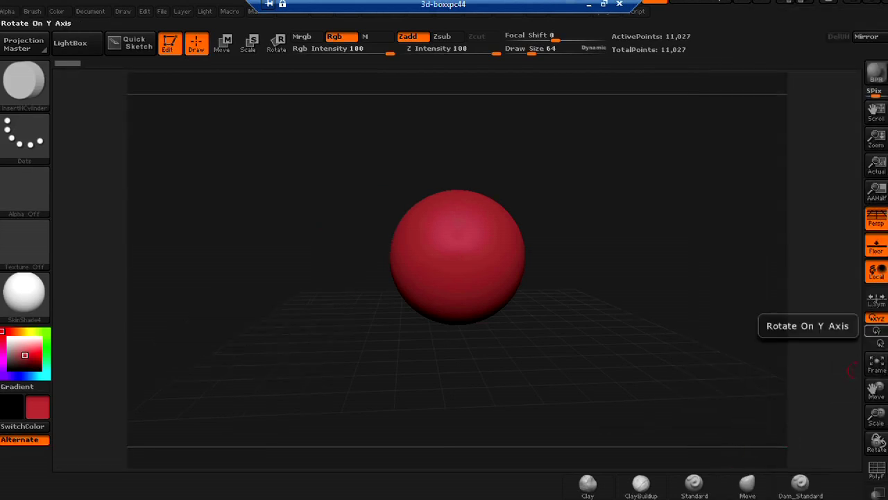
click(862, 284)
click(732, 470)
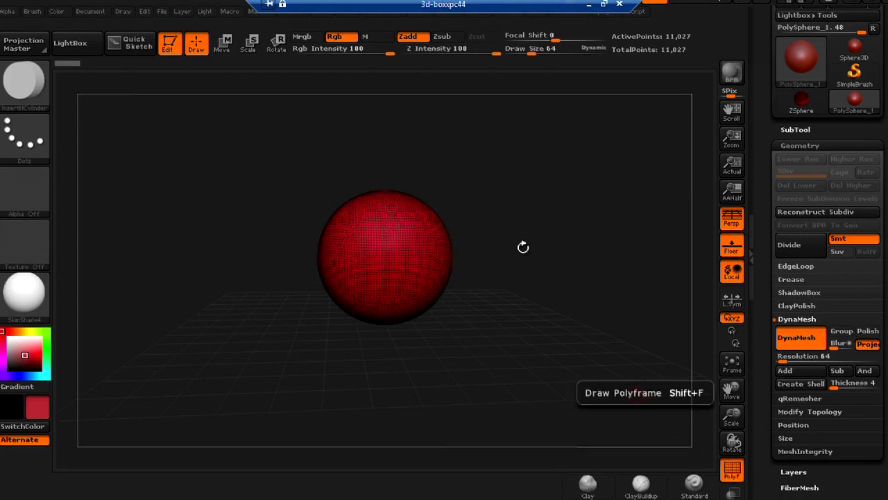
alt+drag(518, 248, 524, 411)
drag(559, 348, 563, 330)
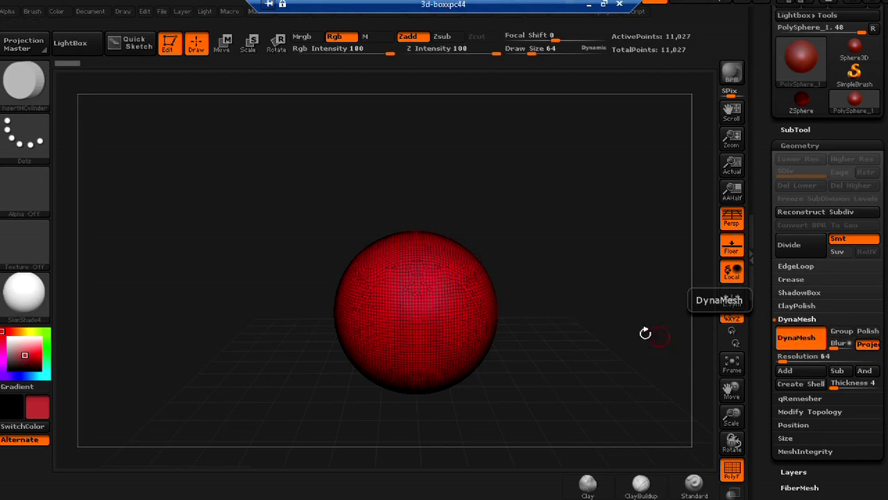
ctrl+drag(551, 287, 604, 336)
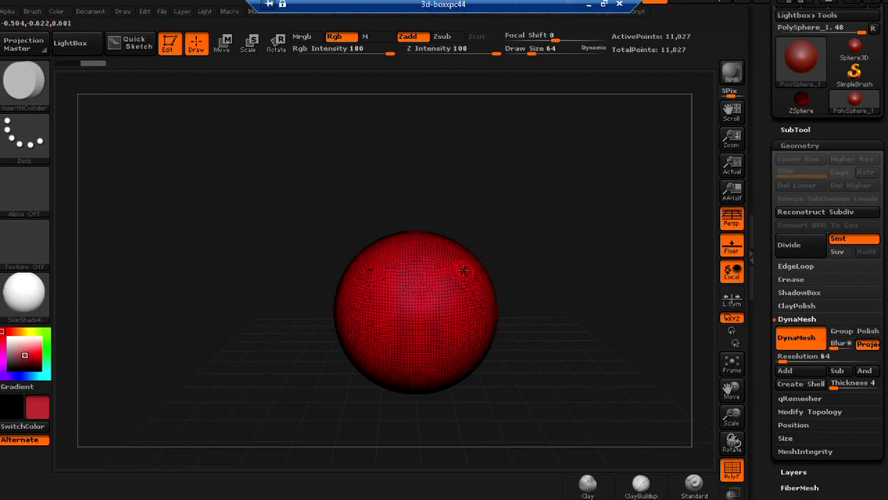
Select the Move brush and set its draw size to 185.
key(b)
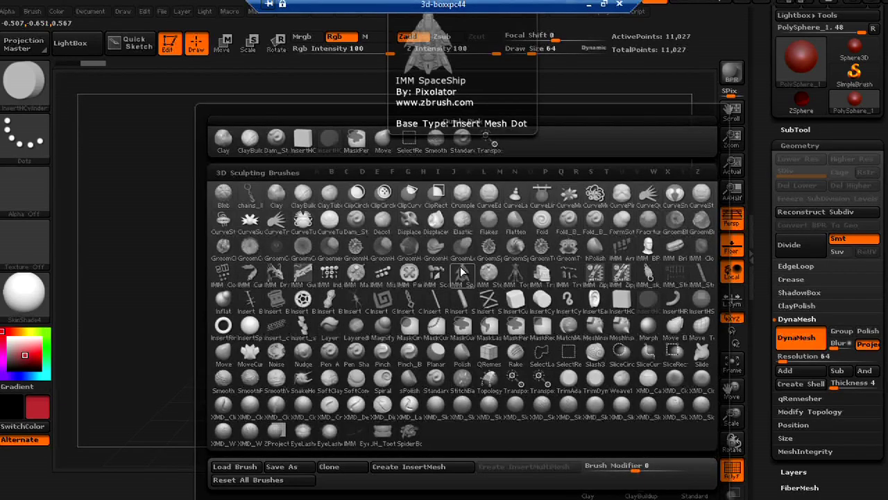
key(m)
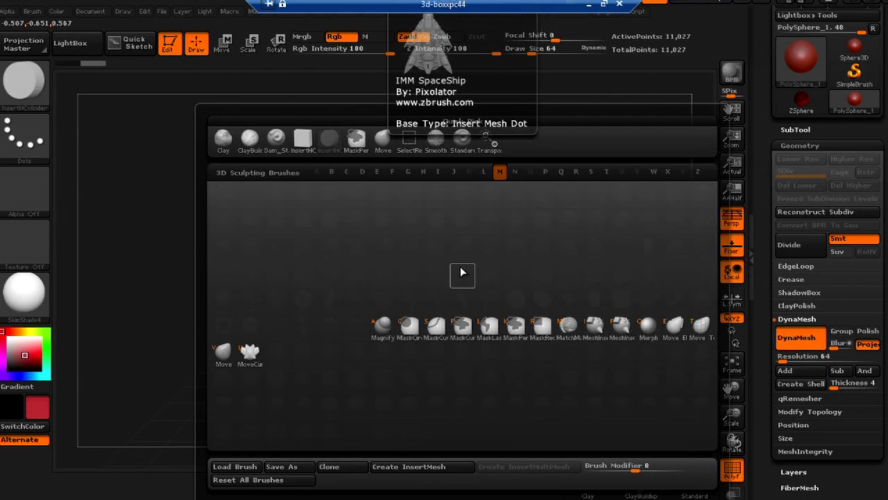
key(v)
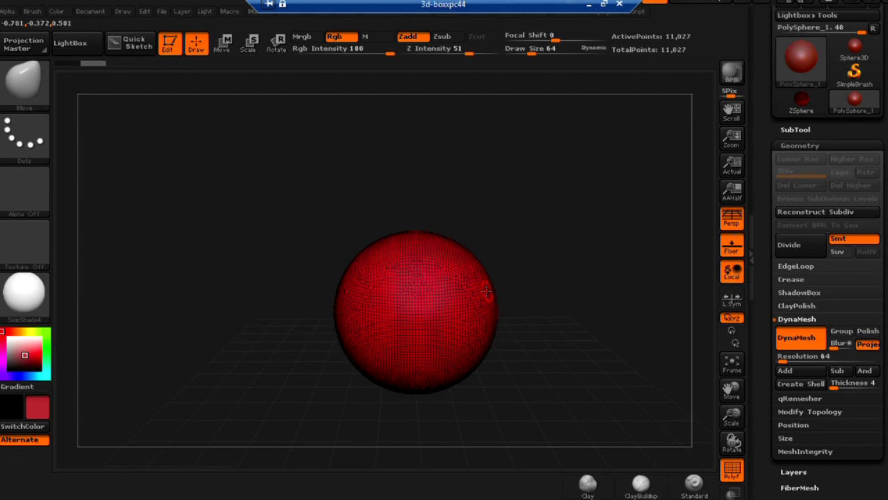
key(s)
key(s)
drag(544, 277, 560, 279)
Pull two long symmetrical horns from the sphere's upper sides and extra branches off them, remeshing with DynaMesh after the pulls.
mouse_move(460, 269)
mouse_down()
mouse_move(524, 246)
mouse_move(664, 125)
mouse_up()
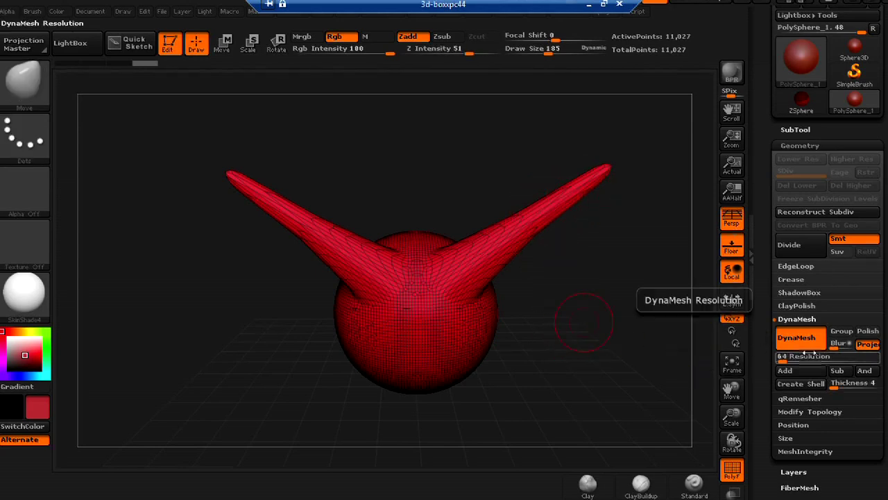
ctrl+drag(574, 278, 622, 336)
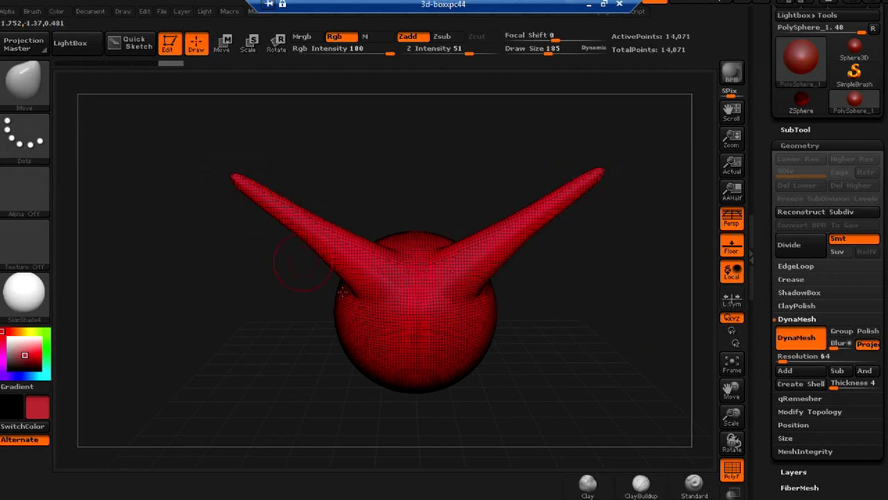
drag(542, 221, 644, 400)
ctrl+drag(502, 347, 531, 376)
drag(542, 229, 511, 162)
key(ctrl)
Pull two symmetrical lower limbs from the body and extend their ends outward, remeshing with DynaMesh between pulls.
mouse_move(478, 316)
mouse_down()
mouse_move(548, 361)
mouse_move(653, 404)
mouse_move(680, 397)
mouse_up()
drag(522, 359, 535, 444)
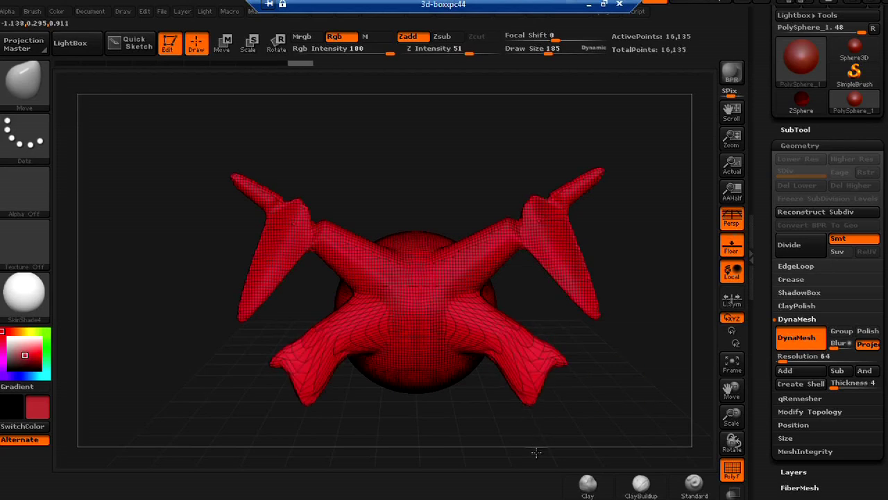
ctrl+drag(620, 410, 553, 379)
drag(580, 416, 644, 464)
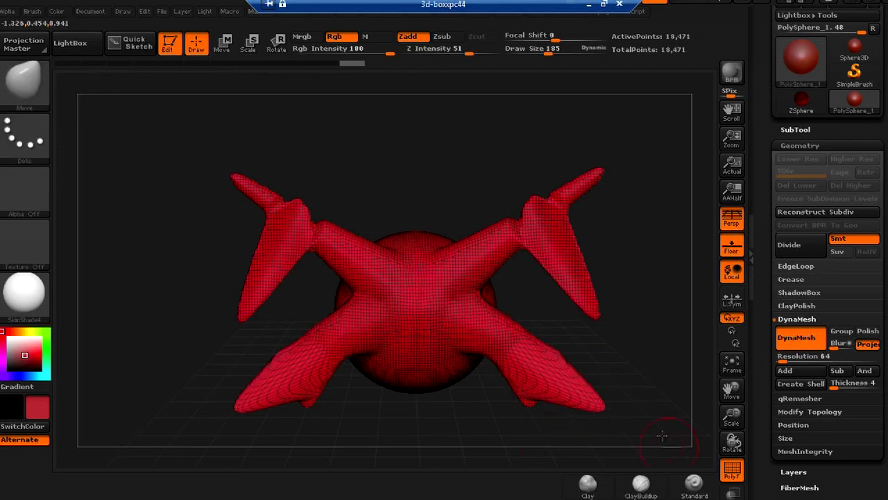
mouse_move(605, 353)
ctrl+mouse_down()
mouse_move(644, 367)
mouse_move(635, 351)
mouse_move(655, 368)
ctrl+mouse_up()
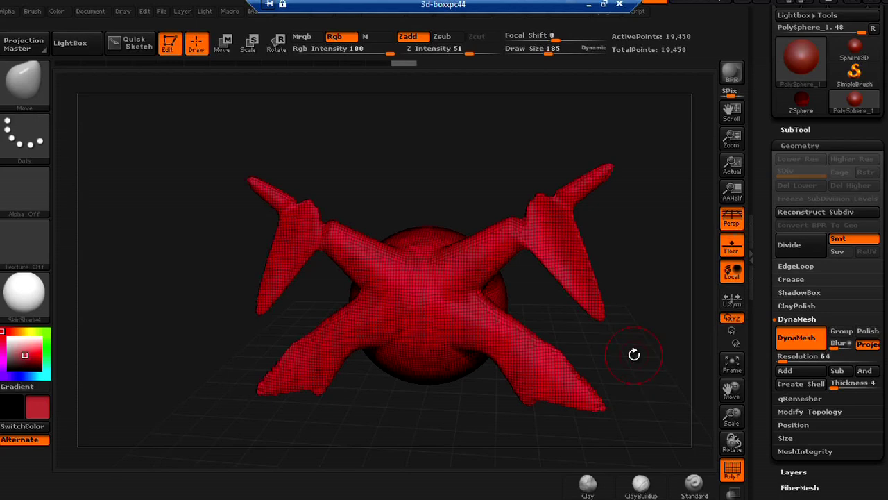
Hide the polyframe and pull two upright spikes from the back of the sphere with the Move brush.
click(732, 474)
drag(648, 351, 609, 317)
mouse_move(630, 248)
mouse_down()
mouse_move(578, 140)
mouse_move(575, 94)
mouse_move(584, 83)
mouse_up()
drag(628, 192, 662, 143)
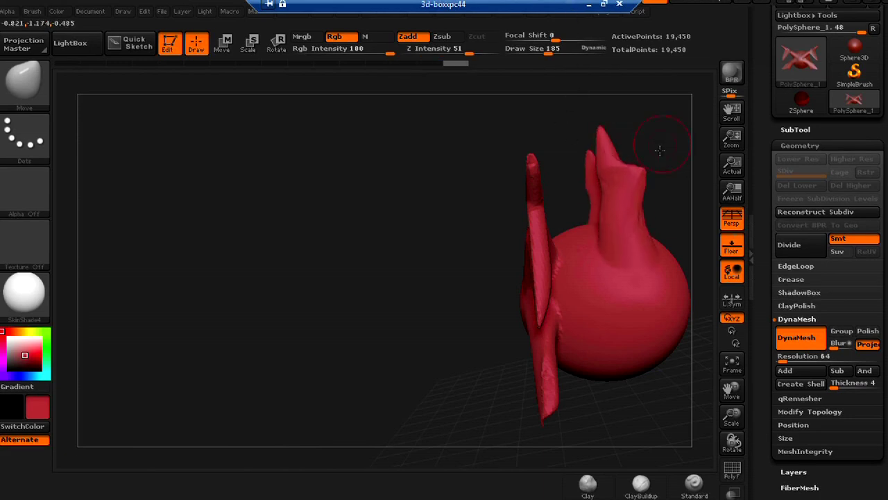
drag(360, 264, 246, 307)
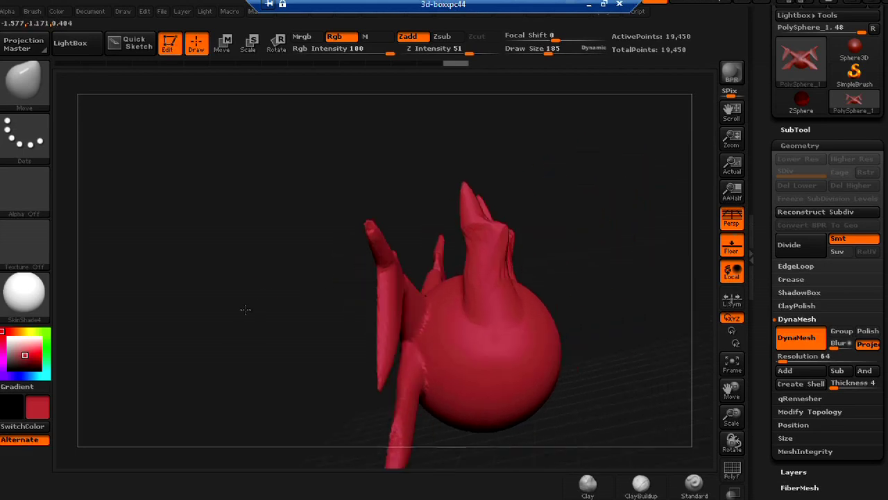
mouse_move(585, 250)
mouse_down()
mouse_move(486, 259)
mouse_move(575, 243)
mouse_move(576, 266)
mouse_up()
drag(589, 333, 623, 316)
alt+drag(631, 351, 606, 252)
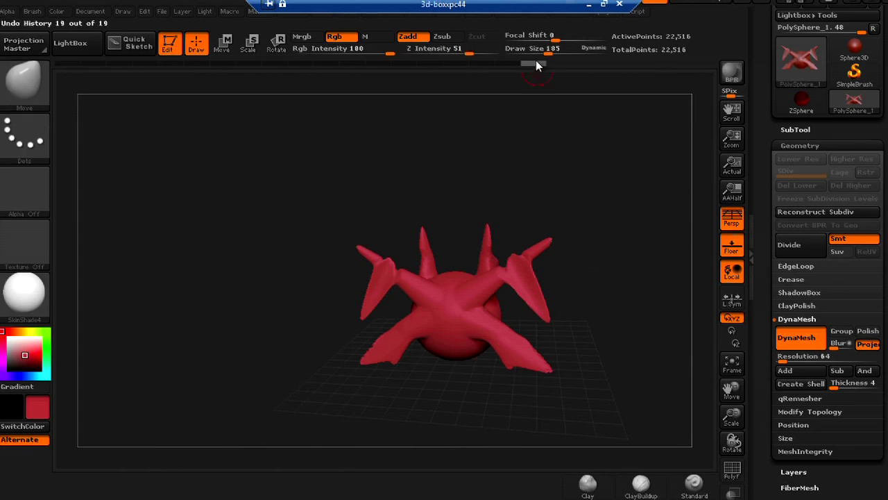
Roll the undo history back to the plain sphere and enlarge it in view.
drag(533, 63, 75, 73)
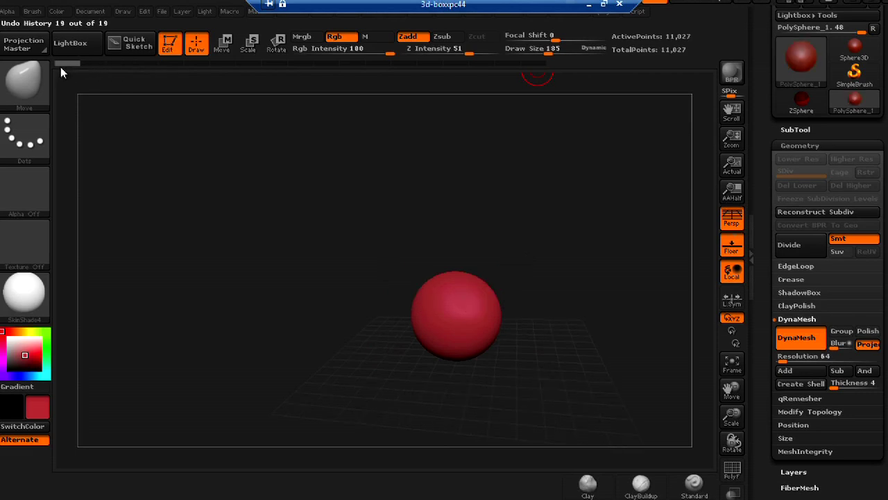
mouse_move(522, 341)
alt+mouse_down()
mouse_move(504, 277)
mouse_move(523, 278)
mouse_move(532, 379)
mouse_move(533, 329)
alt+mouse_up()
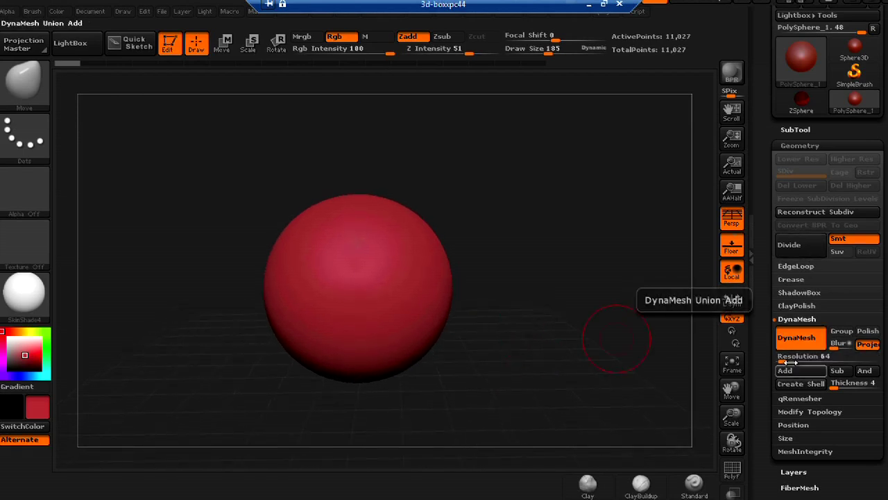
drag(547, 333, 583, 329)
Pull two pointed ears from the sphere's sides, try a DynaMesh resolution of 824 and restore it to 64.
drag(487, 282, 621, 228)
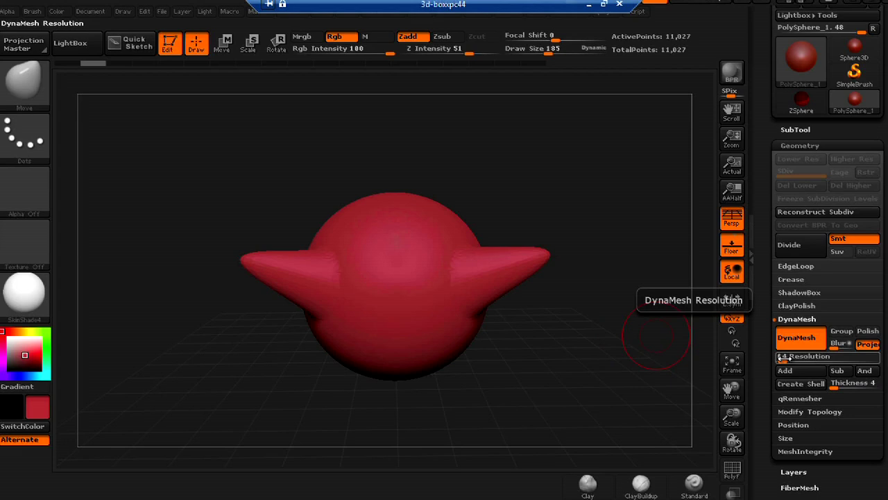
drag(783, 357, 819, 357)
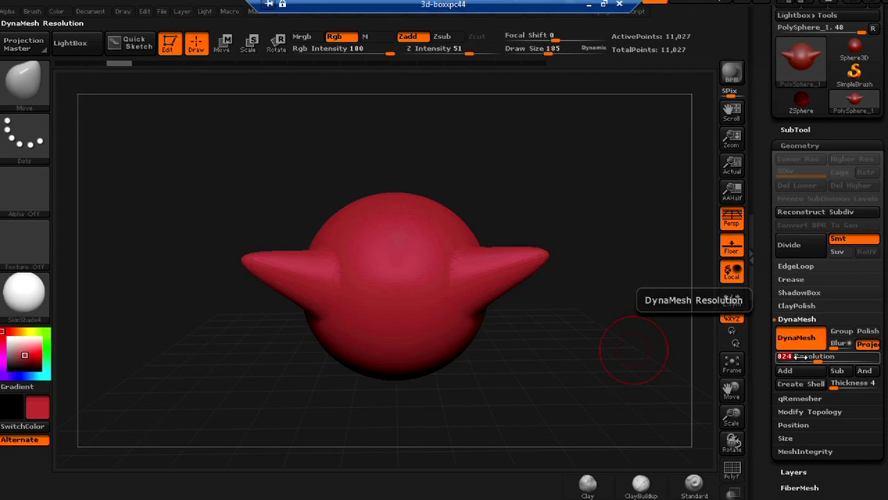
text(64)
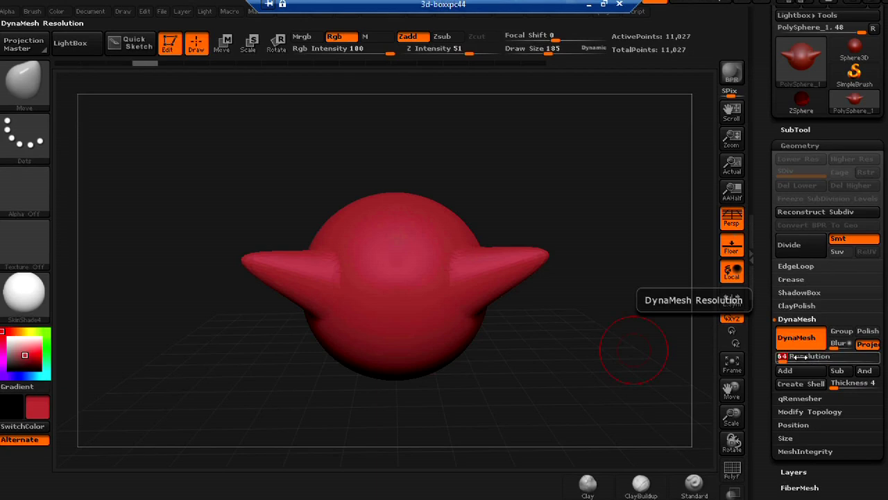
Undo the ear edits back to the plain sphere.
key(ctrl)
key(ctrl+z)
key(ctrl+z)
key(ctrl+z)
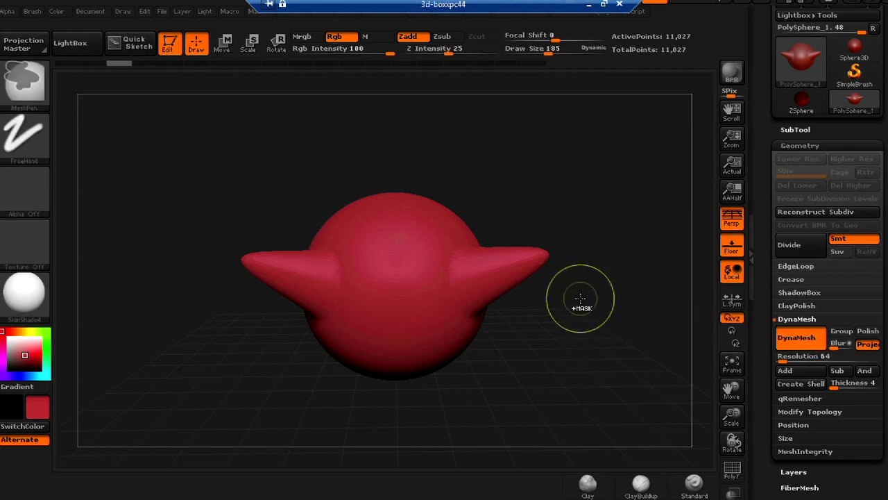
alt+drag(580, 333, 576, 311)
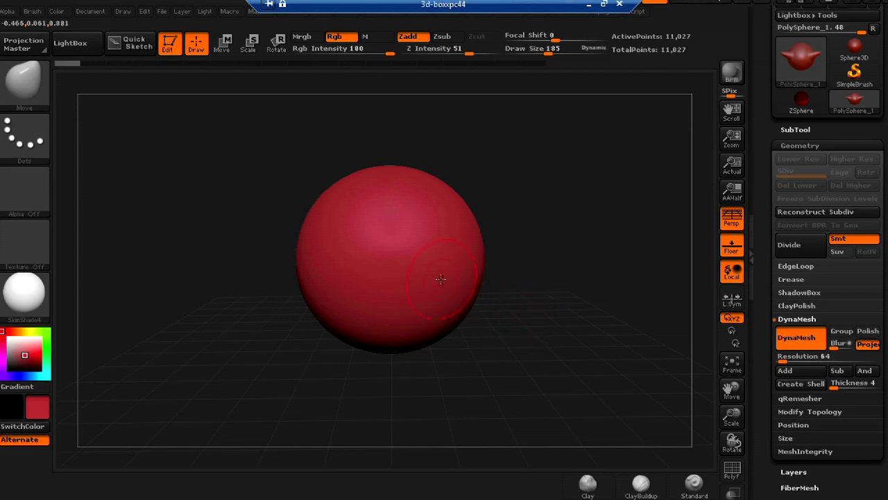
drag(549, 330, 600, 317)
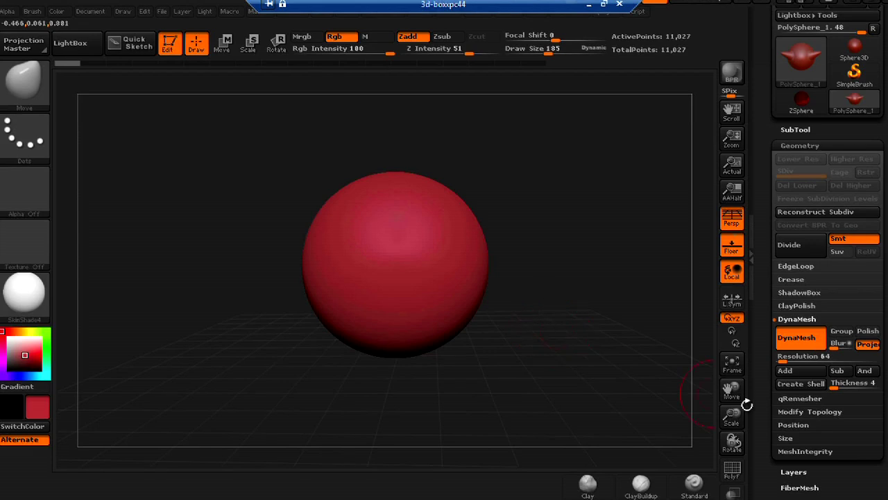
Insert a small cylinder into the sphere's lower front using the InsertCylinder brush.
click(802, 389)
key(b)
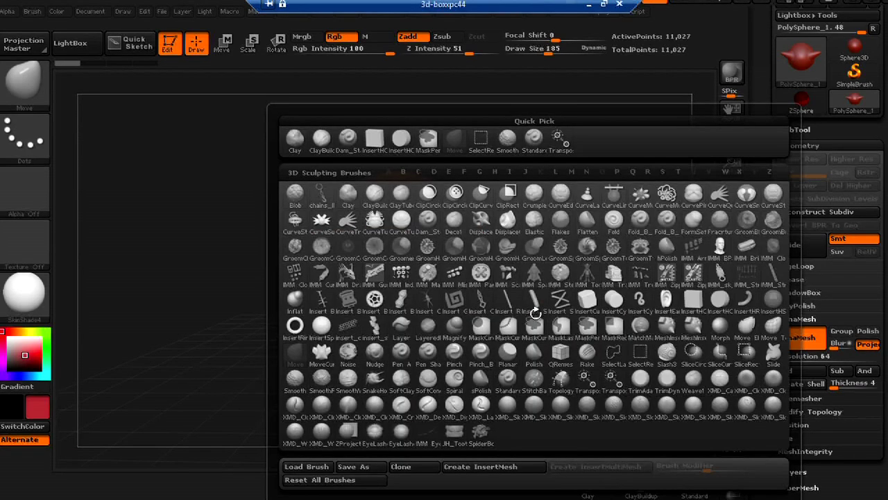
key(i)
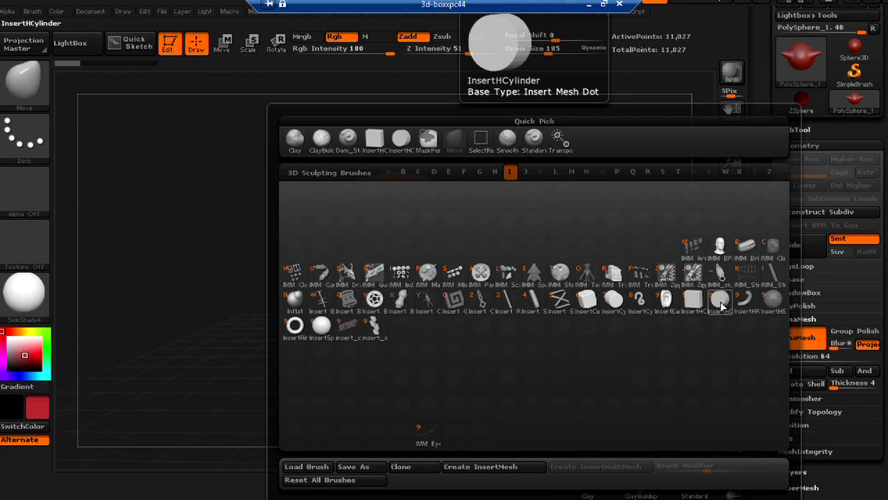
click(614, 303)
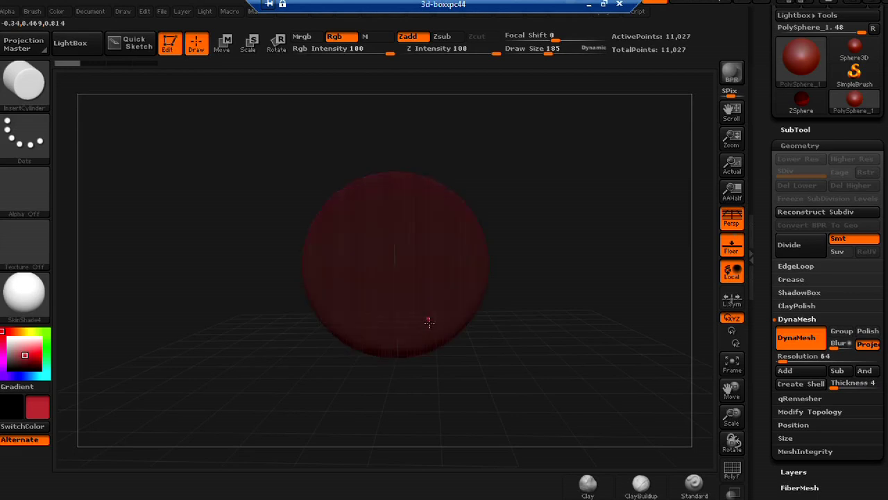
drag(425, 335, 422, 338)
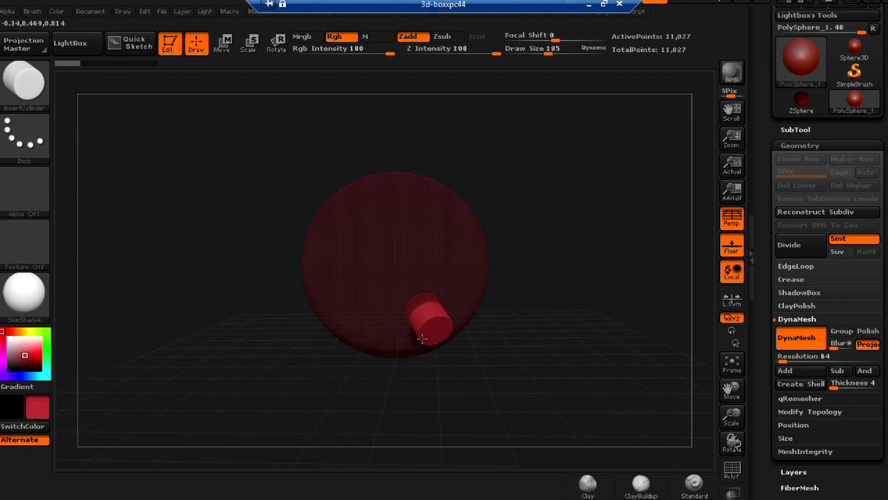
drag(422, 339, 422, 339)
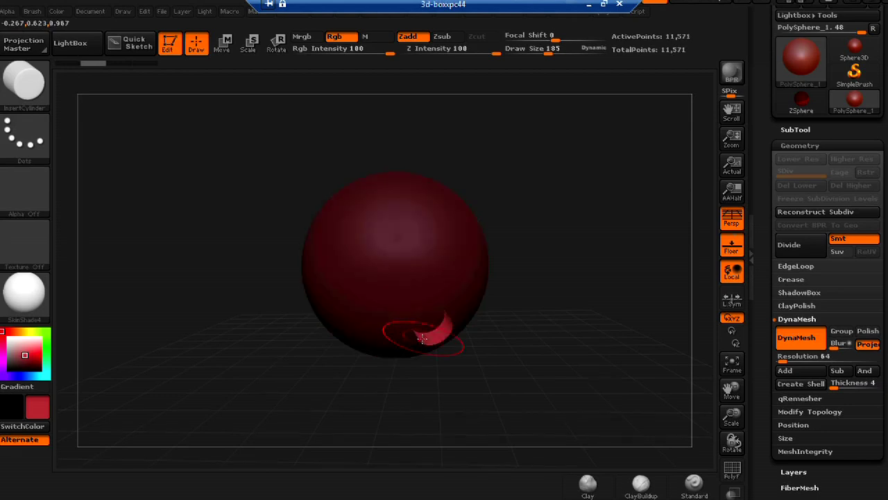
Clear the mask that covers the sphere around the inserted cylinder.
mouse_move(545, 333)
mouse_down()
mouse_move(541, 347)
mouse_move(519, 361)
mouse_move(473, 339)
mouse_move(490, 351)
mouse_move(460, 268)
mouse_up()
mouse_move(532, 369)
mouse_down()
mouse_move(579, 373)
mouse_move(489, 359)
mouse_up()
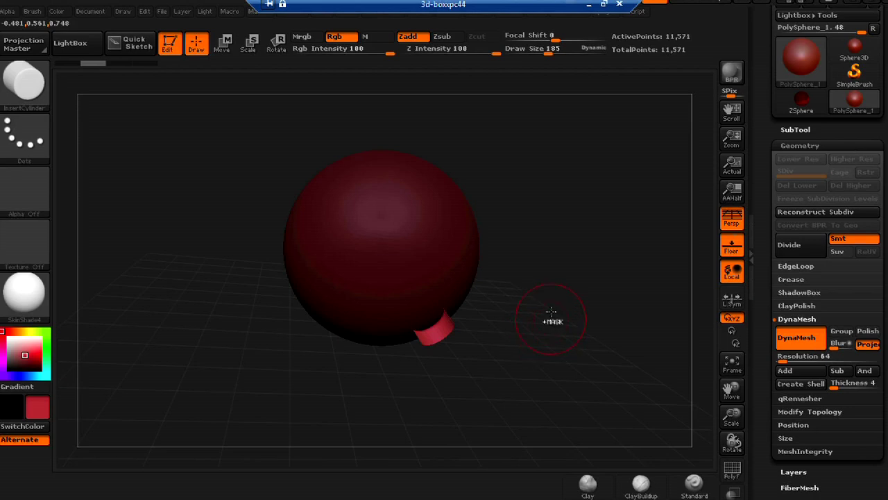
ctrl+drag(546, 296, 589, 332)
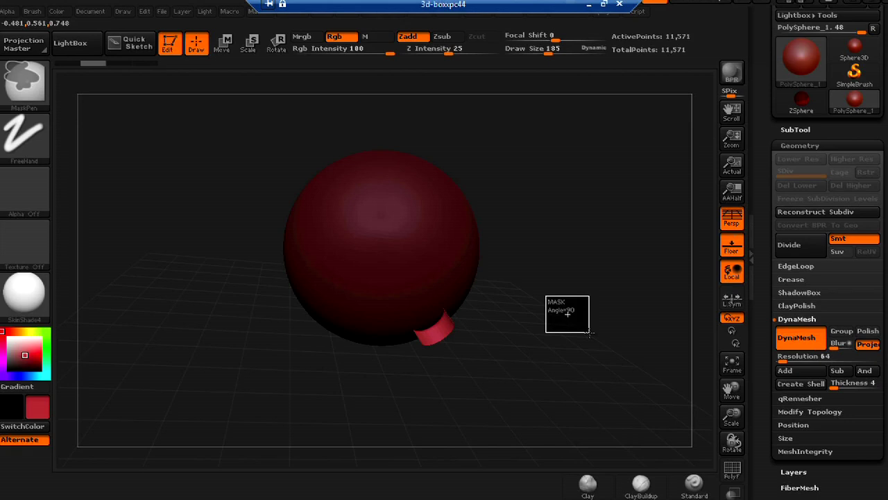
ctrl+drag(588, 332, 589, 332)
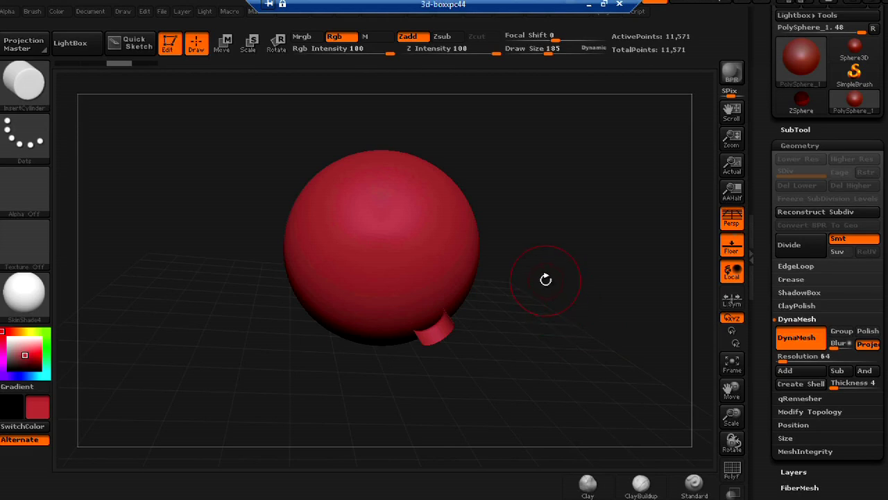
Remesh the sphere with DynaMesh to cut the inserted cylinder into it, and undo the remesh.
mouse_move(532, 278)
ctrl+mouse_down()
mouse_move(587, 334)
mouse_move(576, 326)
mouse_move(595, 282)
mouse_move(615, 288)
mouse_move(557, 305)
mouse_move(557, 391)
mouse_move(560, 379)
ctrl+mouse_up()
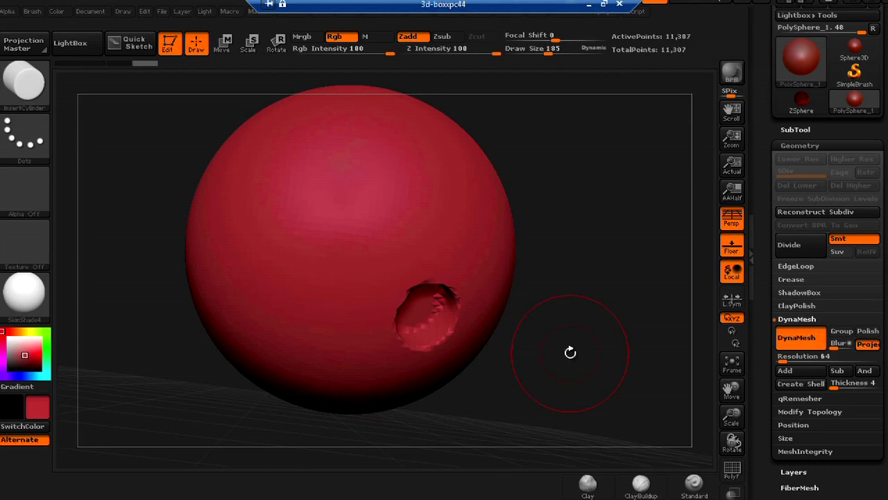
key(ctrl)
mouse_move(576, 350)
mouse_down()
mouse_move(546, 300)
mouse_move(551, 345)
mouse_move(577, 363)
mouse_move(591, 353)
mouse_move(571, 316)
mouse_up()
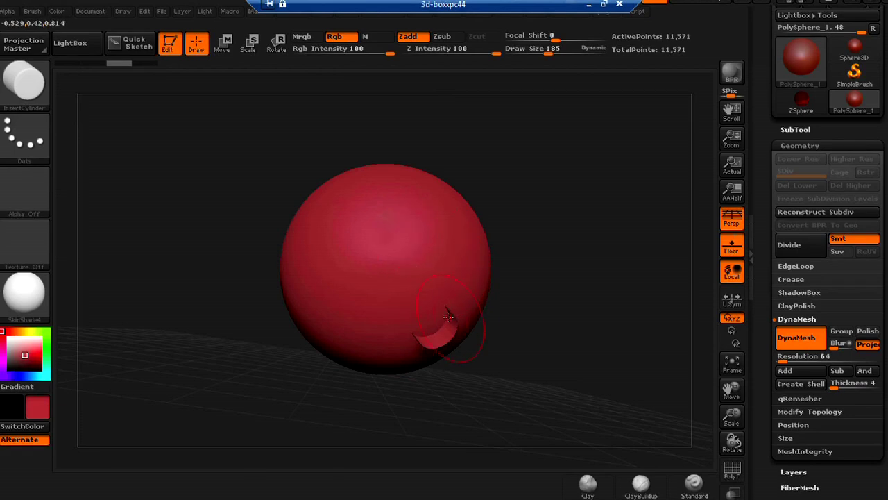
Create a DynaMesh shell with thickness 4 from the sphere and inserted cylinder, and examine the opening.
click(792, 383)
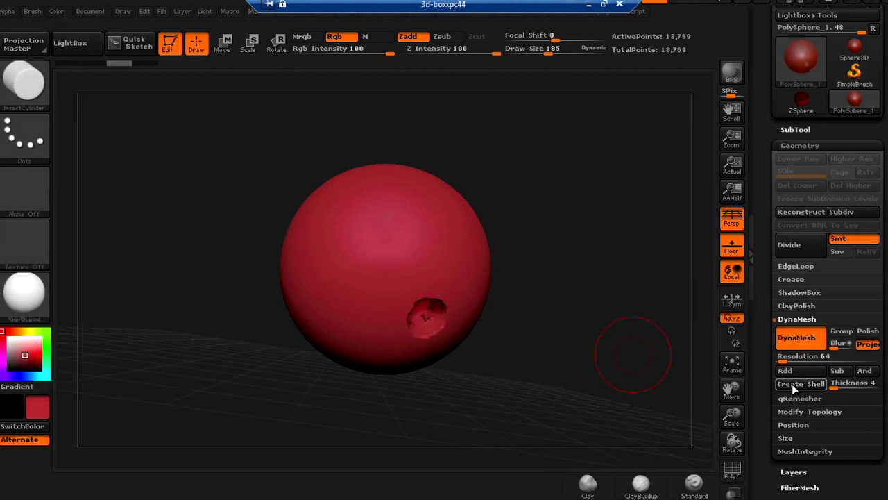
drag(572, 334, 573, 437)
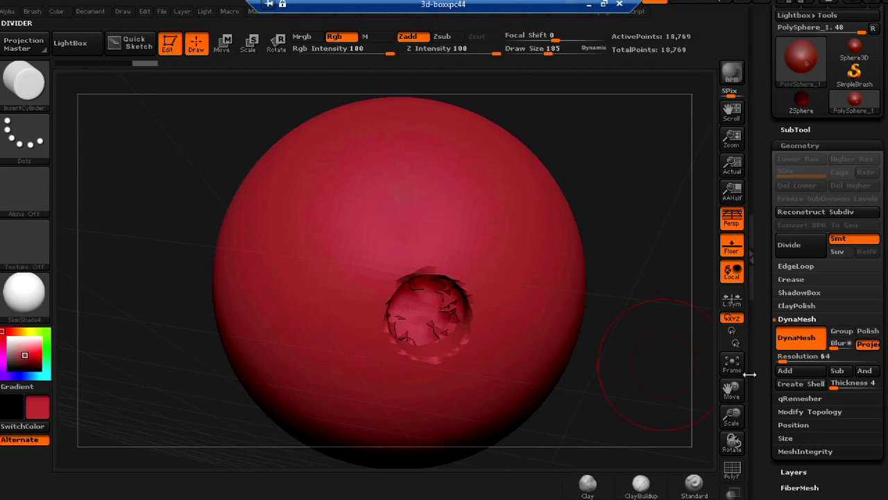
drag(600, 381, 513, 364)
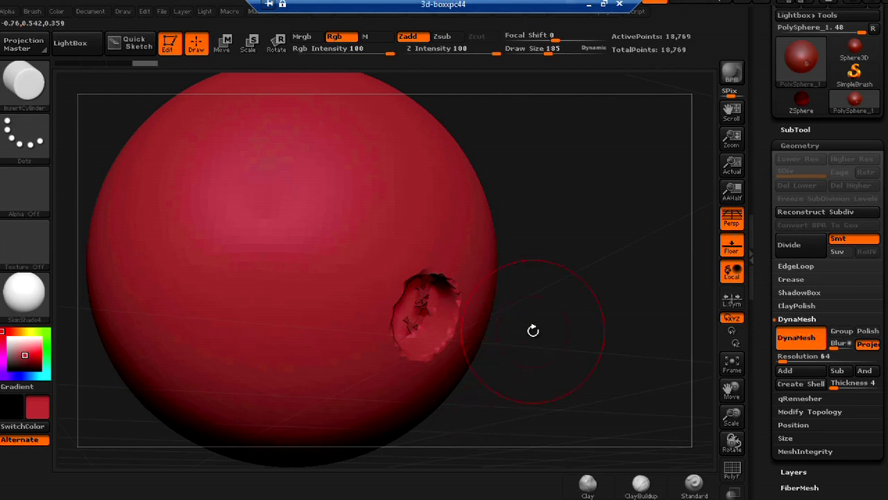
mouse_move(561, 364)
mouse_down()
mouse_move(545, 343)
mouse_move(569, 387)
mouse_move(548, 369)
mouse_move(547, 357)
mouse_move(587, 395)
mouse_move(565, 319)
mouse_move(510, 312)
mouse_up()
Hide the upper part of the shelled sphere and turn on Double display to show both sides of its walls.
key(ctrl+shift)
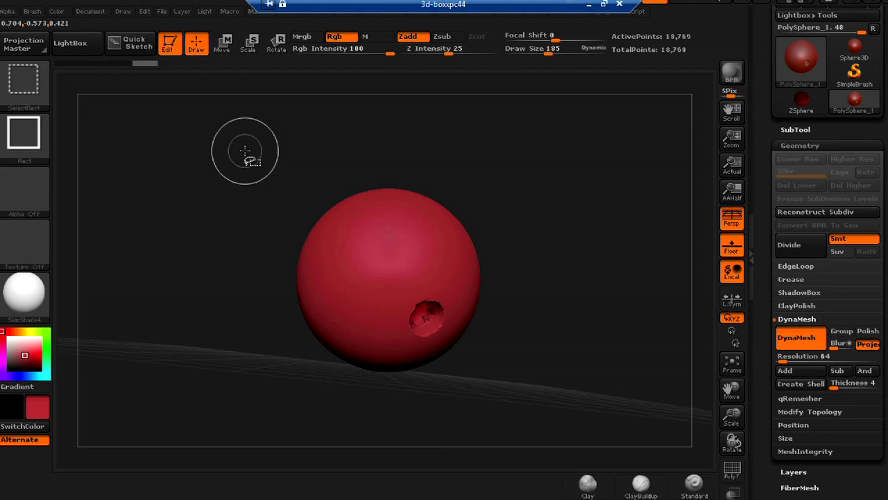
mouse_move(245, 150)
ctrl+shift+mouse_down()
mouse_move(478, 216)
mouse_move(541, 253)
ctrl+shift+mouse_up()
drag(551, 285, 553, 363)
drag(549, 299, 555, 416)
drag(567, 367, 501, 240)
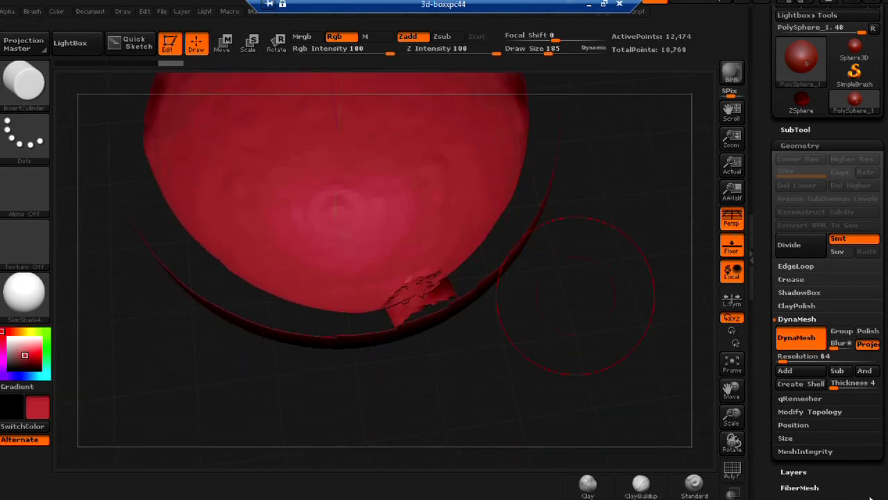
drag(869, 492, 861, 344)
click(819, 256)
click(798, 43)
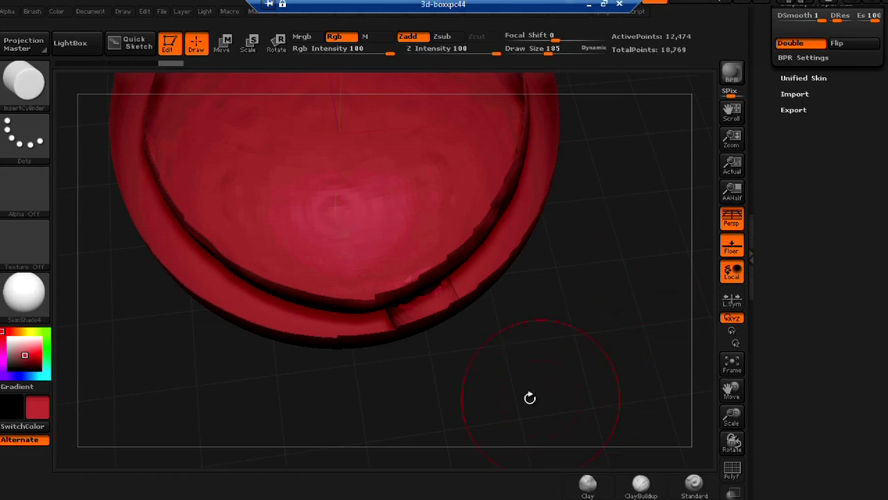
Smooth the jagged rim of the opening from inside and outside the shell.
drag(520, 388, 549, 389)
shift+drag(456, 289, 450, 277)
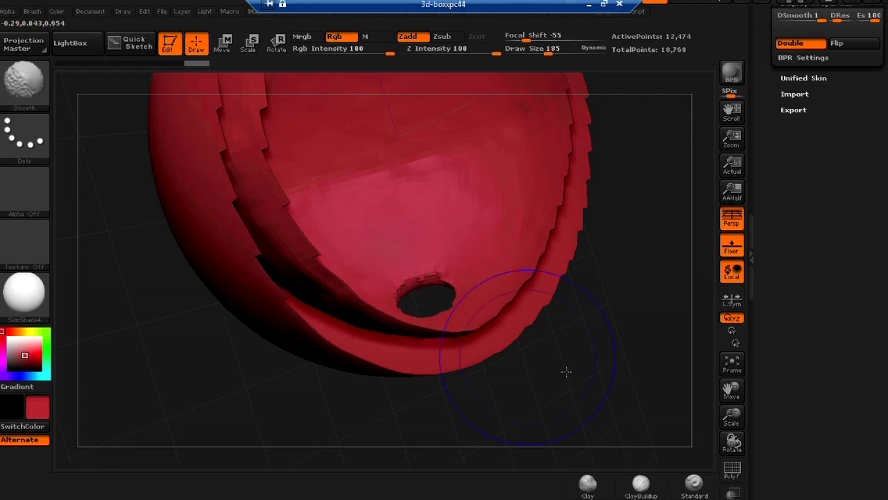
mouse_move(571, 372)
mouse_down()
mouse_move(529, 204)
mouse_move(542, 338)
mouse_up()
key(shift)
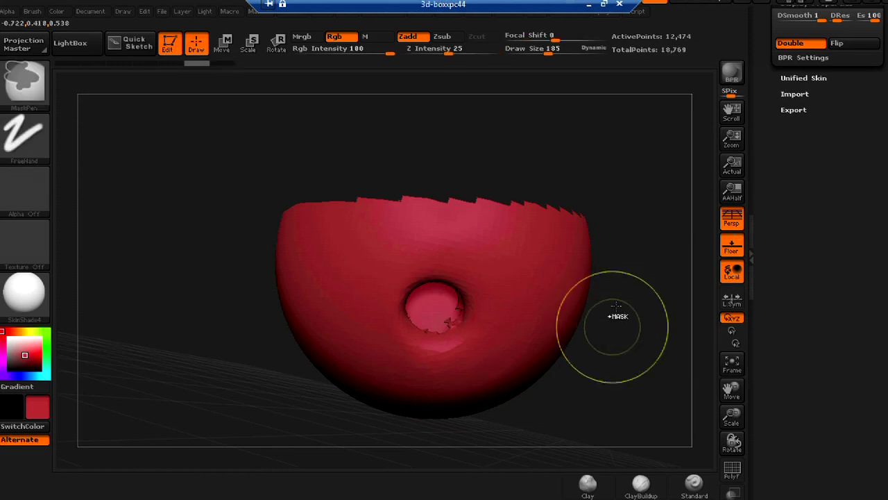
Unhide the mesh and undo the smoothing, Double display and shell, back to the sphere with the inserted cylinder.
key(ctrl+z)
ctrl+shift+click(624, 329)
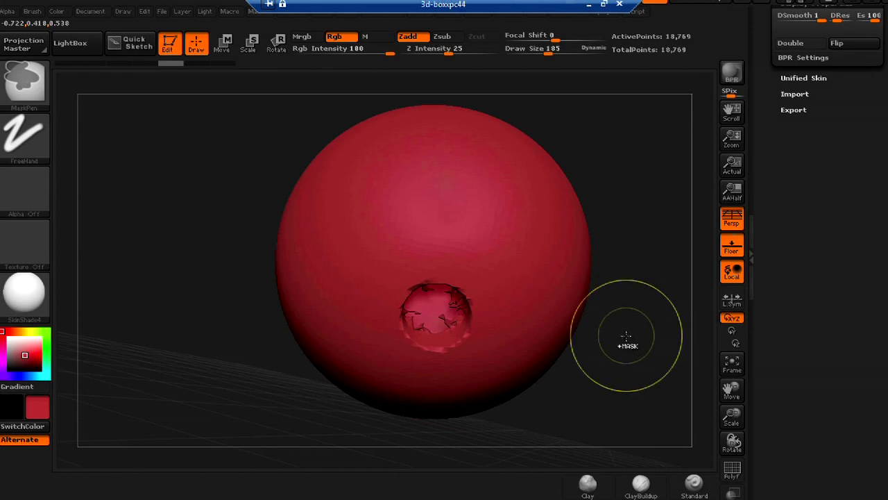
key(ctrl+z)
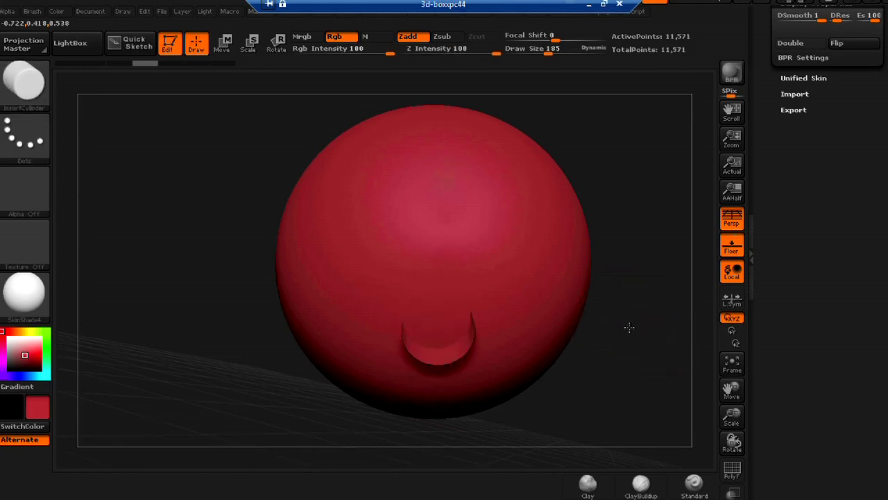
drag(630, 340, 640, 357)
scroll(805, 173, up, 10)
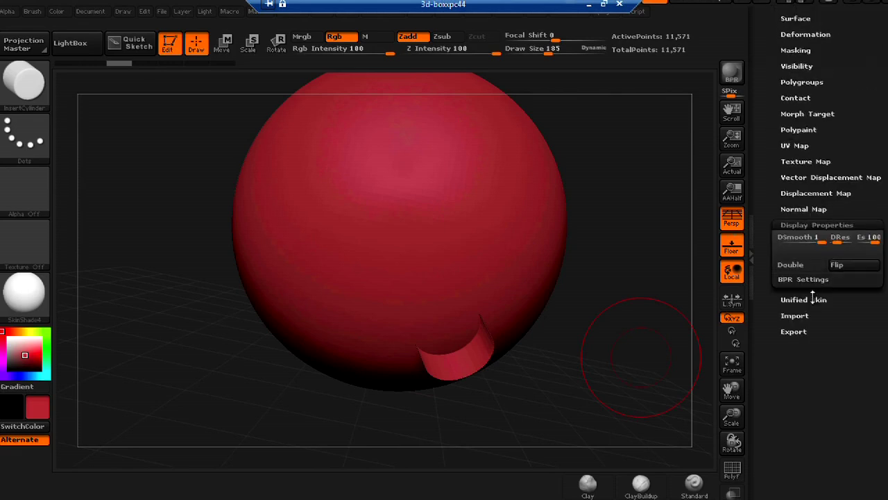
click(799, 228)
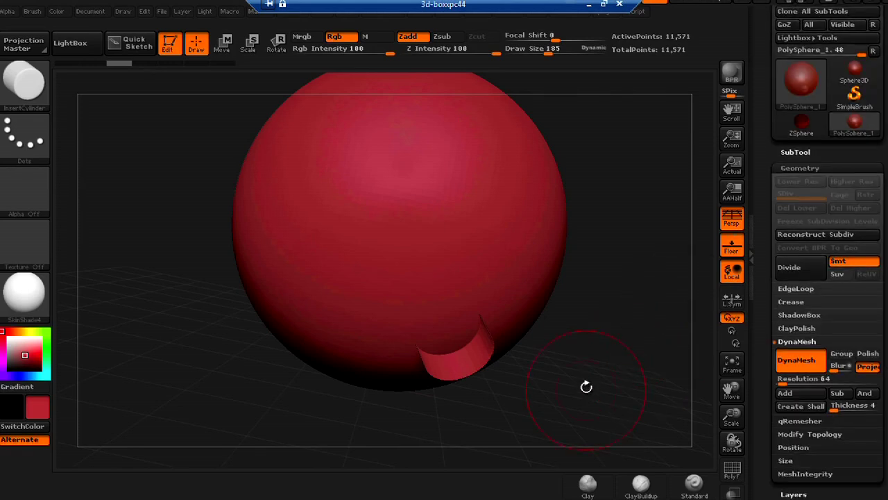
Mask the whole sphere, leaving only the inserted cylinder unmasked.
mouse_move(587, 381)
alt+mouse_down()
mouse_move(561, 331)
mouse_move(555, 360)
mouse_move(482, 327)
alt+mouse_up()
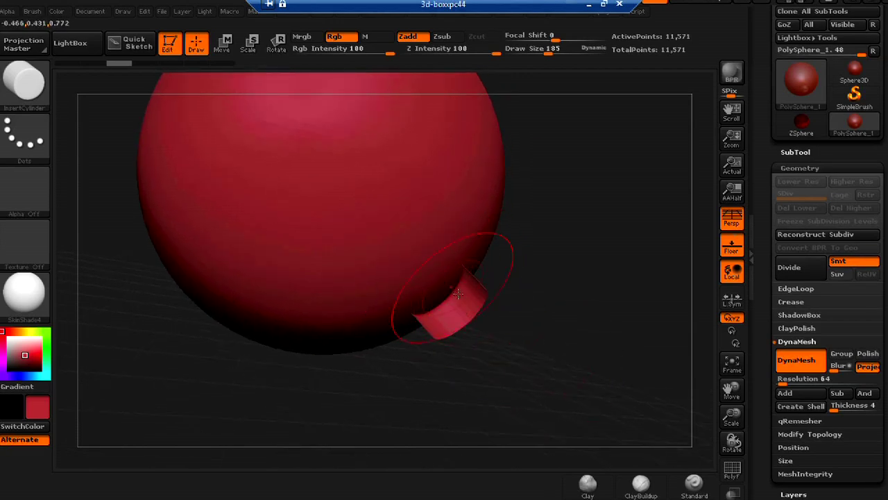
drag(552, 315, 502, 284)
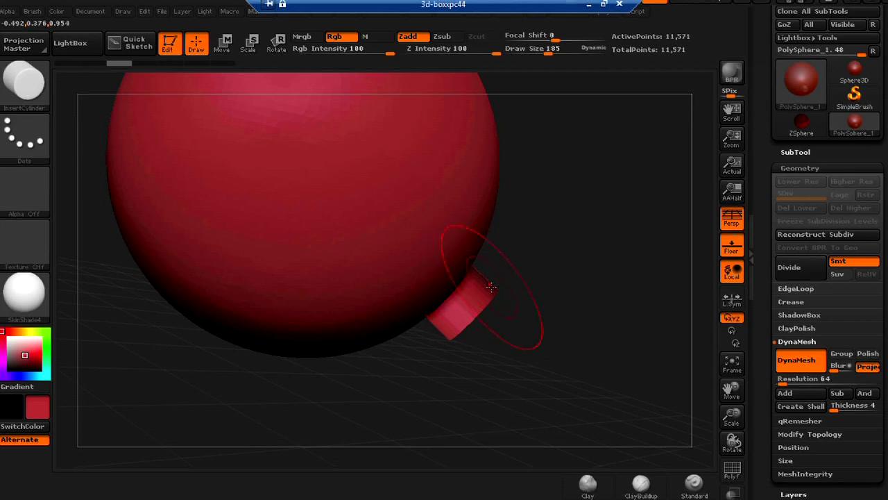
key(ctrl)
ctrl+click(603, 274)
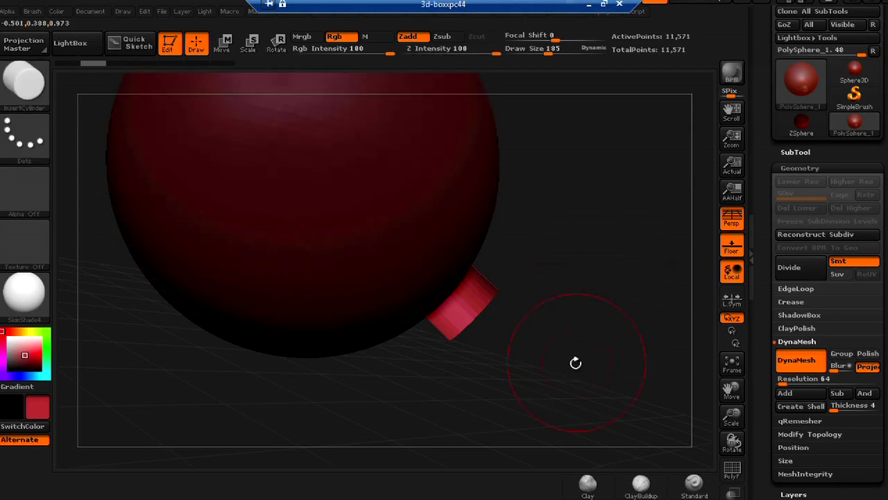
key(f)
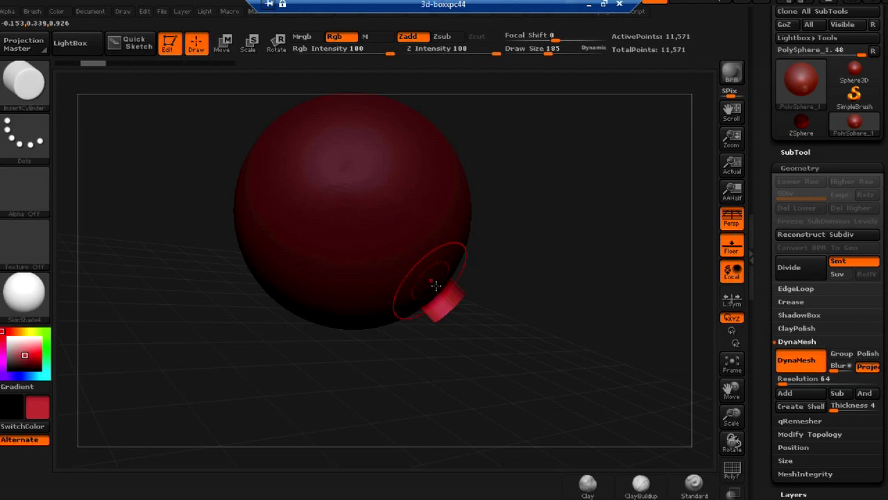
Push the unmasked cylinder inward with Transpose Move until only a thin rim protrudes from the sphere, and clear the mask.
key(w)
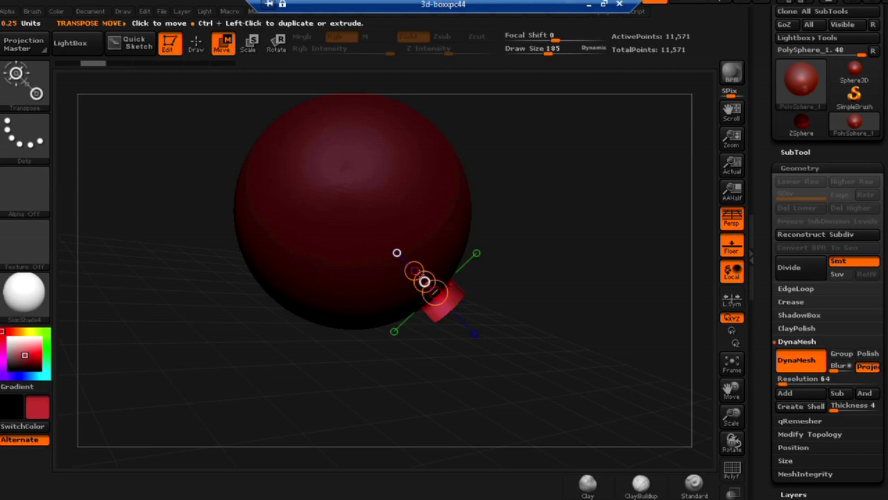
drag(425, 282, 451, 308)
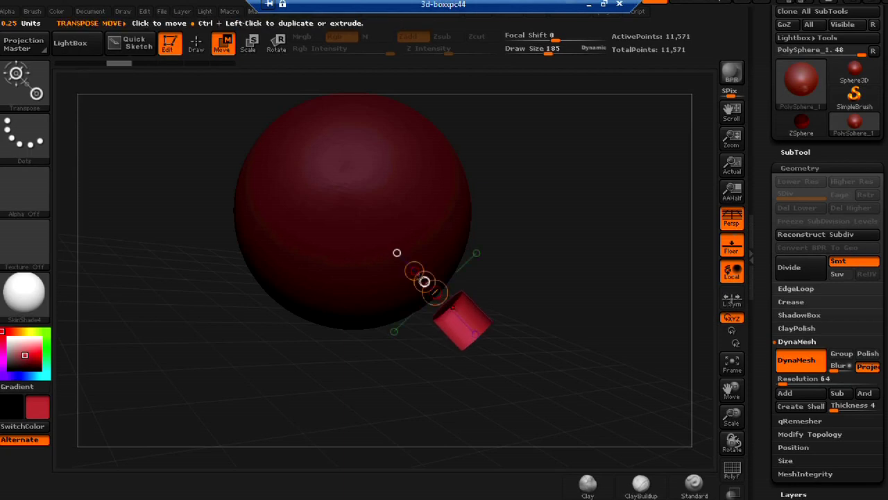
mouse_move(396, 252)
mouse_down()
mouse_move(410, 264)
mouse_move(407, 254)
mouse_move(419, 256)
mouse_move(404, 257)
mouse_up()
key(ctrl+z)
drag(435, 291, 398, 253)
drag(426, 282, 407, 264)
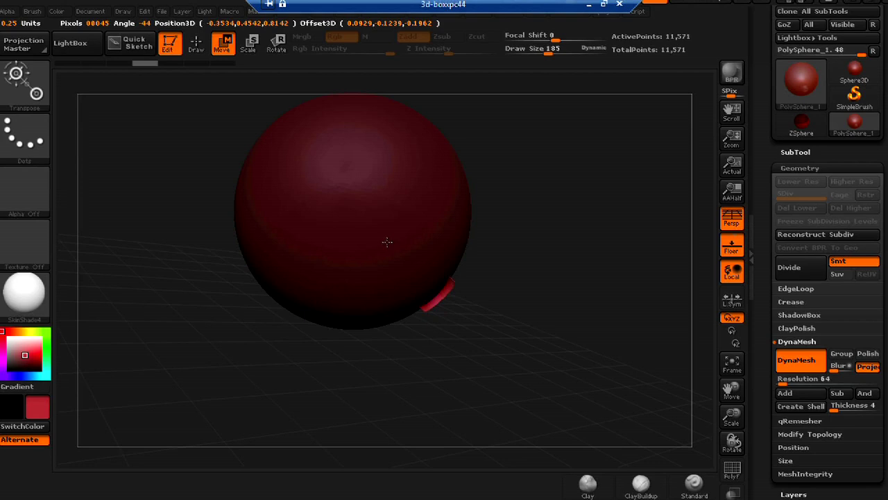
drag(386, 240, 396, 253)
mouse_move(513, 328)
mouse_down()
mouse_move(497, 313)
mouse_move(510, 322)
mouse_up()
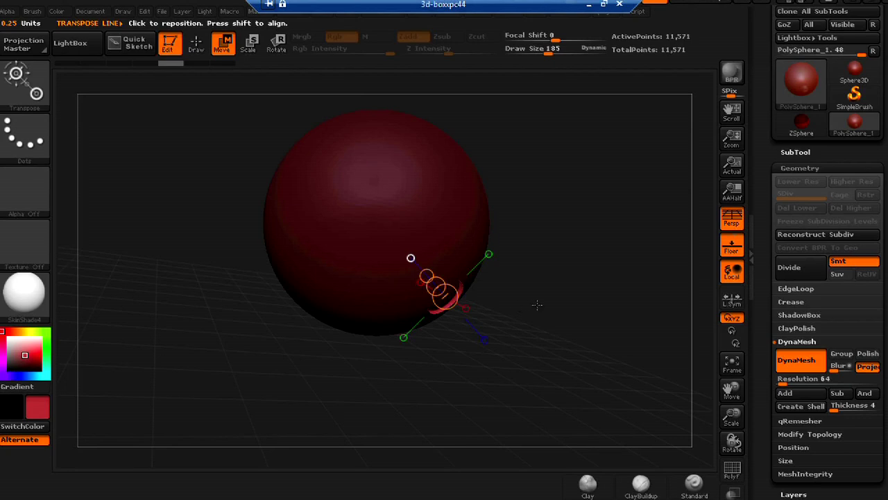
click(196, 43)
ctrl+drag(563, 299, 604, 351)
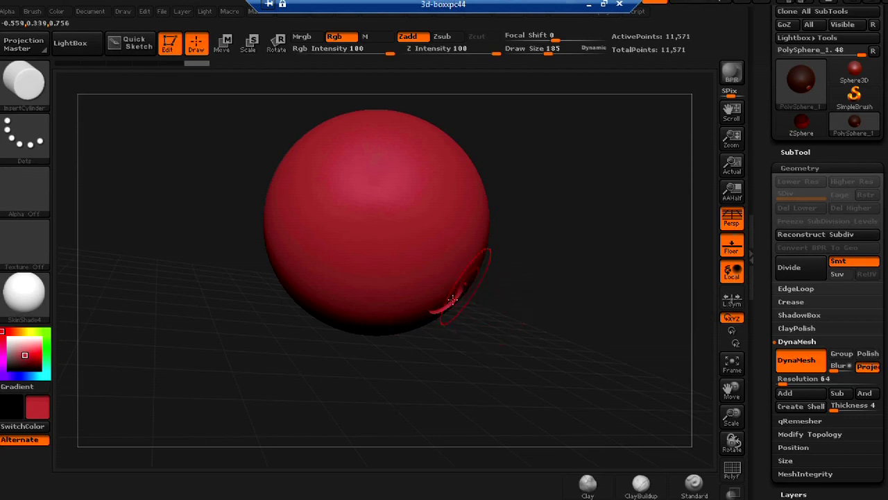
Create a shell with thickness 4 from the sphere and the repositioned cylinder, and view the hole.
click(802, 408)
drag(633, 381, 582, 329)
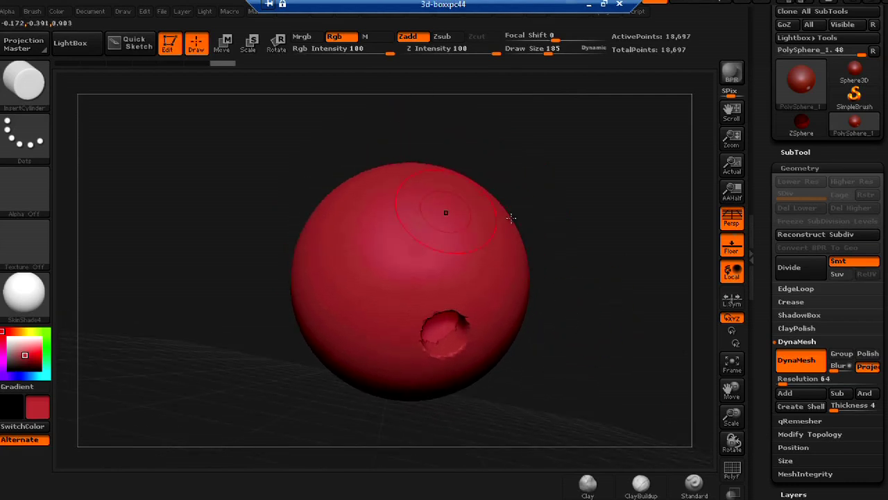
drag(589, 240, 600, 256)
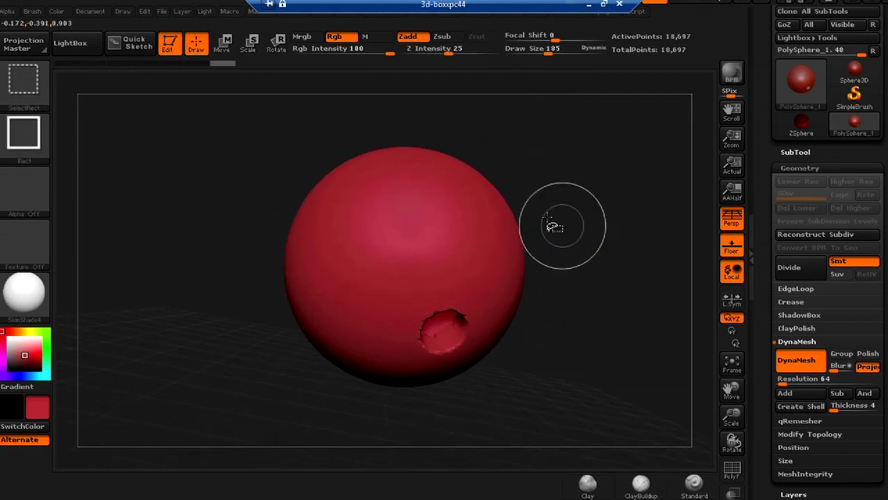
Hide the upper half of the new shell and enable Double display to show its inner and outer walls.
mouse_move(183, 124)
ctrl+shift+mouse_down()
mouse_move(580, 261)
mouse_move(608, 260)
ctrl+shift+mouse_up()
drag(585, 297, 609, 361)
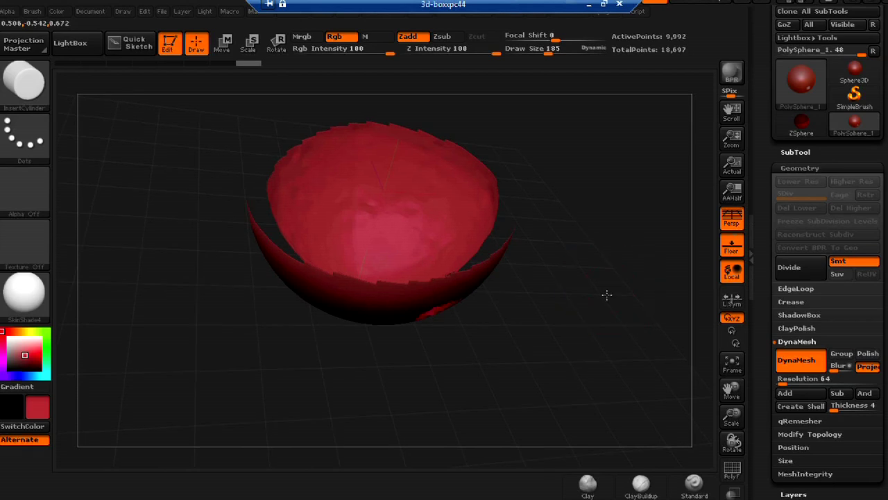
drag(606, 312, 601, 340)
drag(595, 294, 673, 375)
scroll(881, 416, down, 5)
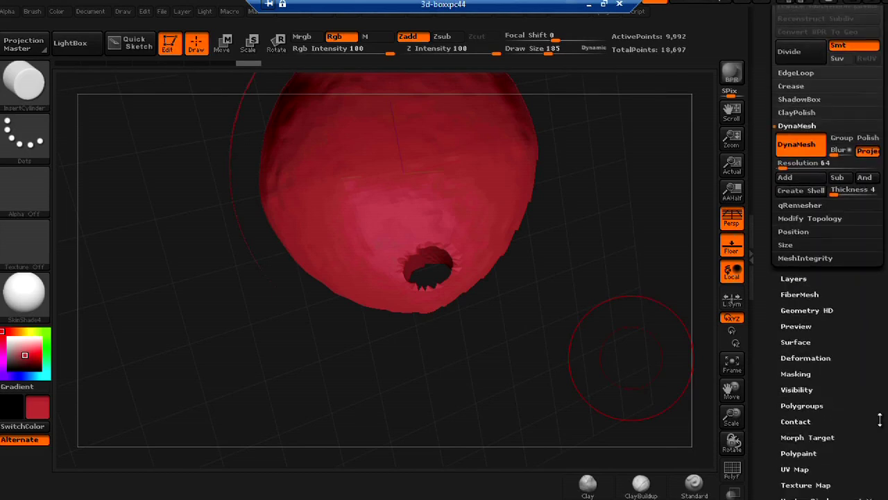
scroll(841, 462, down, 2)
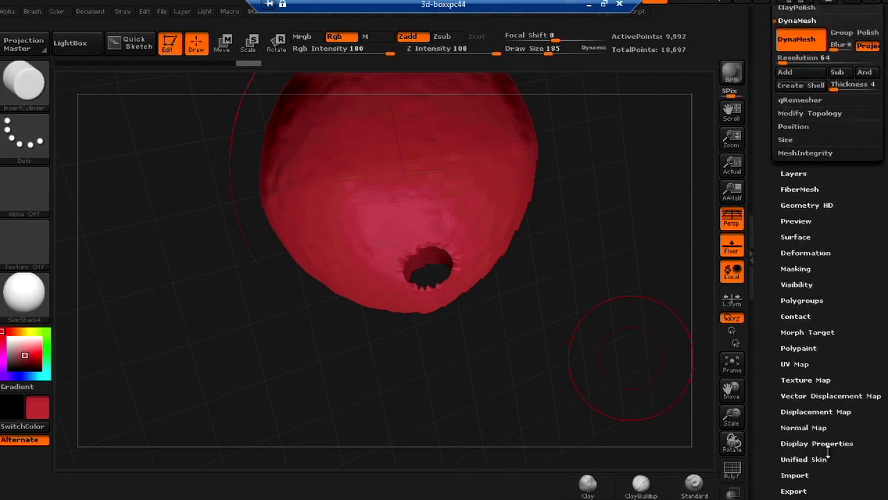
click(821, 444)
click(800, 173)
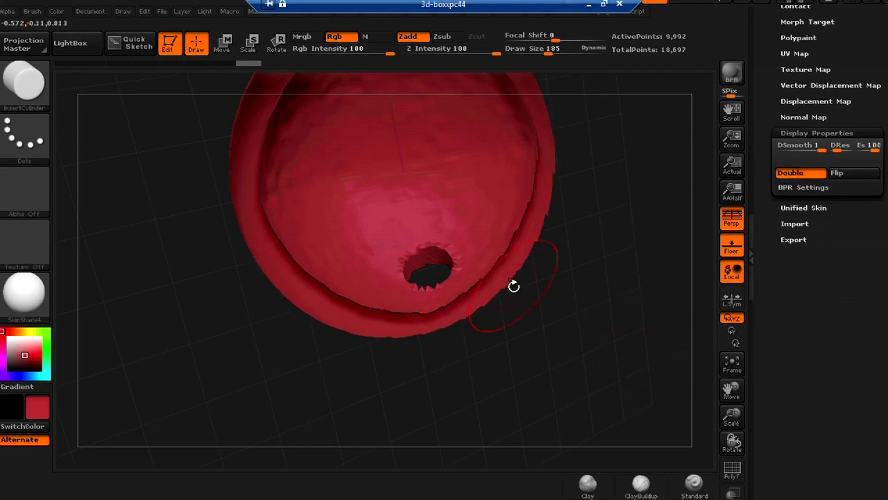
Smooth the ragged edges of the hole through the shell wall on both sides.
drag(585, 351, 591, 378)
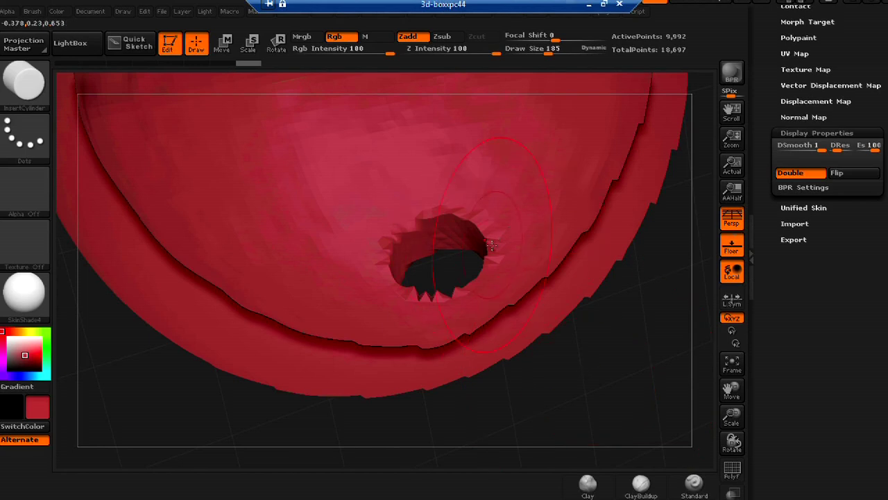
mouse_move(491, 243)
shift+mouse_down()
mouse_move(416, 292)
mouse_move(430, 293)
shift+mouse_up()
mouse_move(607, 396)
mouse_down()
mouse_move(630, 410)
mouse_move(499, 133)
mouse_move(565, 192)
mouse_move(539, 232)
mouse_move(462, 224)
mouse_up()
key(shift)
drag(199, 368, 183, 315)
Unhide the full sphere and view the smoothed hole from outside.
key(ctrl+shift)
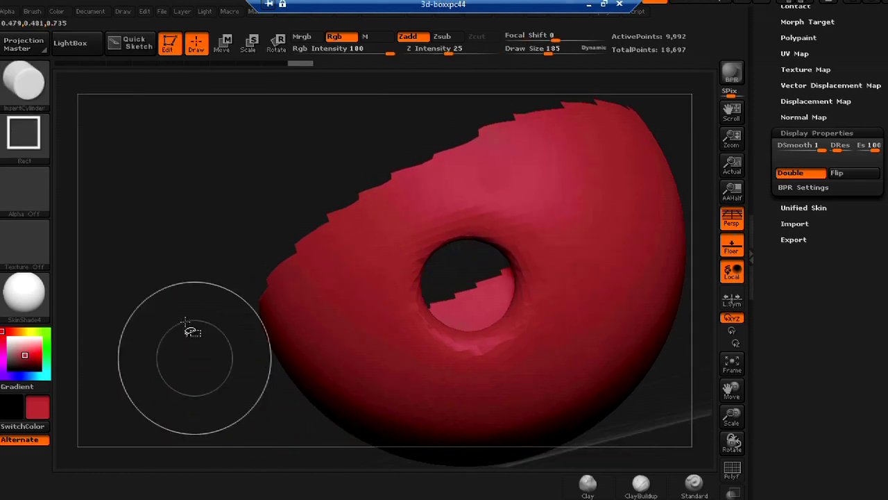
ctrl+shift+click(179, 308)
mouse_move(185, 353)
alt+mouse_down()
mouse_move(182, 250)
mouse_move(283, 343)
mouse_move(252, 320)
mouse_move(252, 278)
mouse_move(323, 317)
mouse_move(549, 361)
alt+mouse_up()
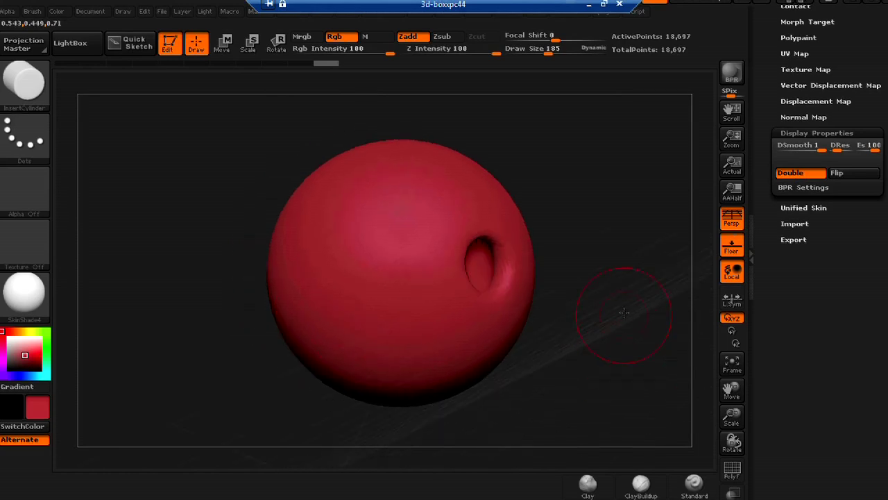
drag(624, 317, 602, 346)
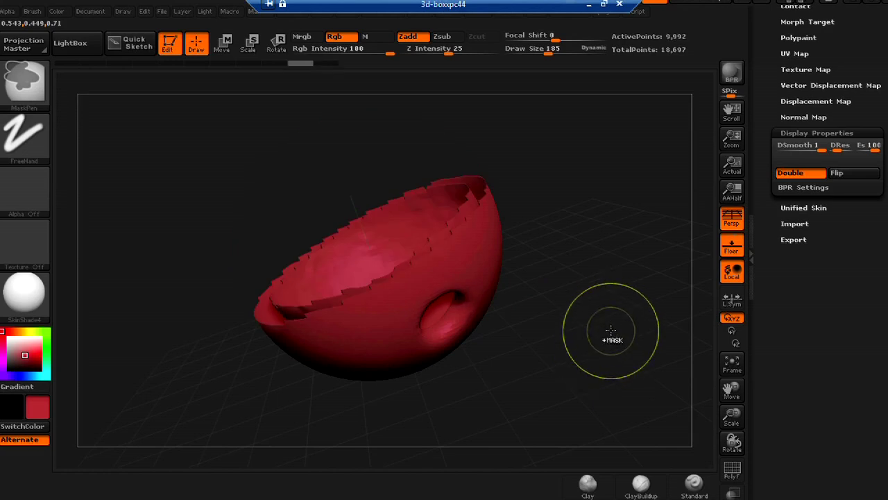
Undo the hole smoothing, Double display, hiding and shell, back to the solid sphere with the repositioned cylinder.
key(ctrl+z)
key(ctrl+z)
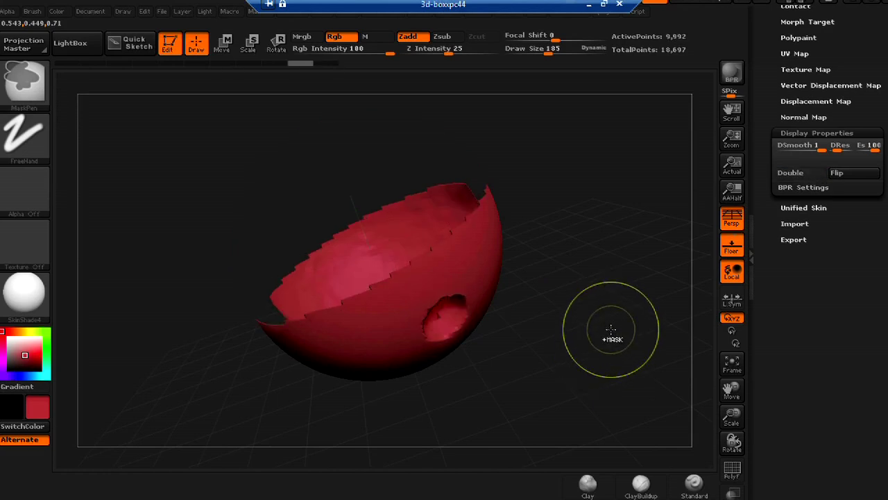
key(ctrl+z)
key(ctrl+z)
key(ctrl+z)
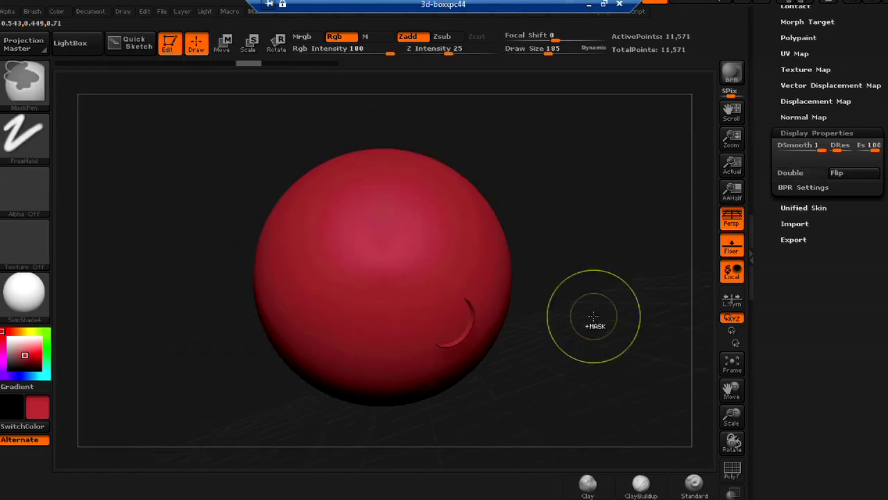
Create a DynaMesh shell with a thickness of 8 from the sphere and inspect its hole up close.
key(ctrl+z)
key(ctrl+z)
drag(828, 186, 837, 342)
click(810, 231)
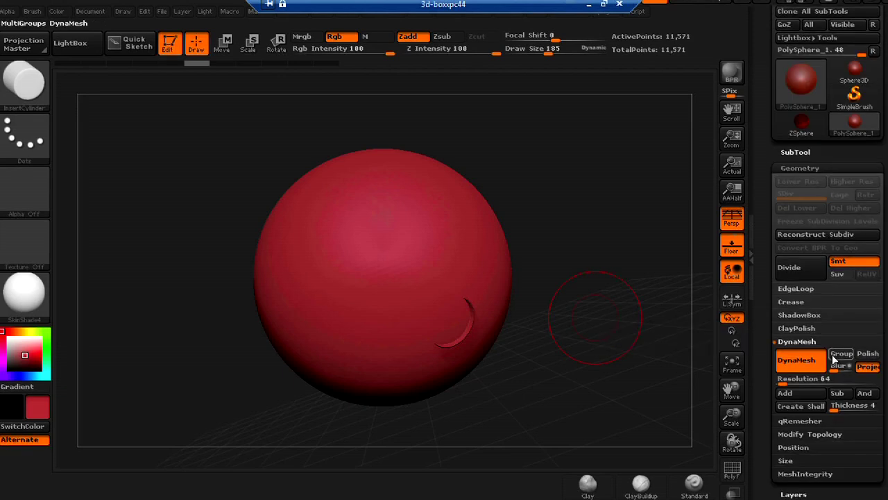
click(835, 409)
text(8)
click(801, 406)
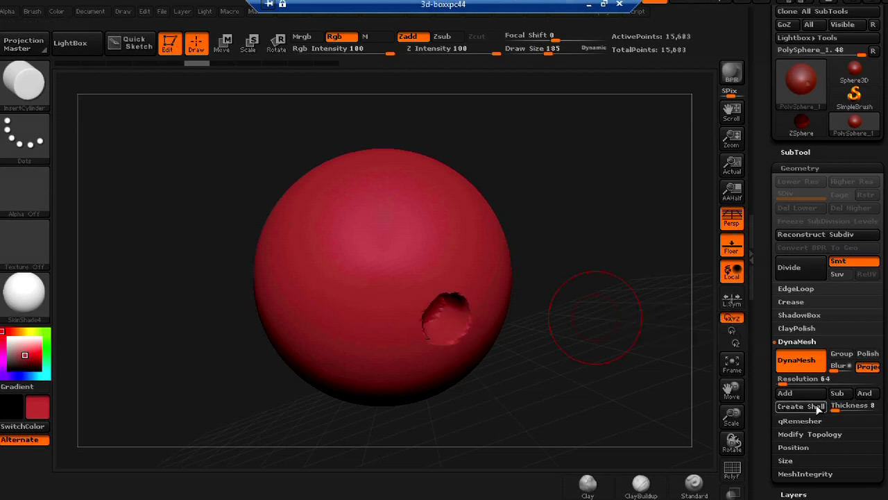
drag(574, 363, 547, 411)
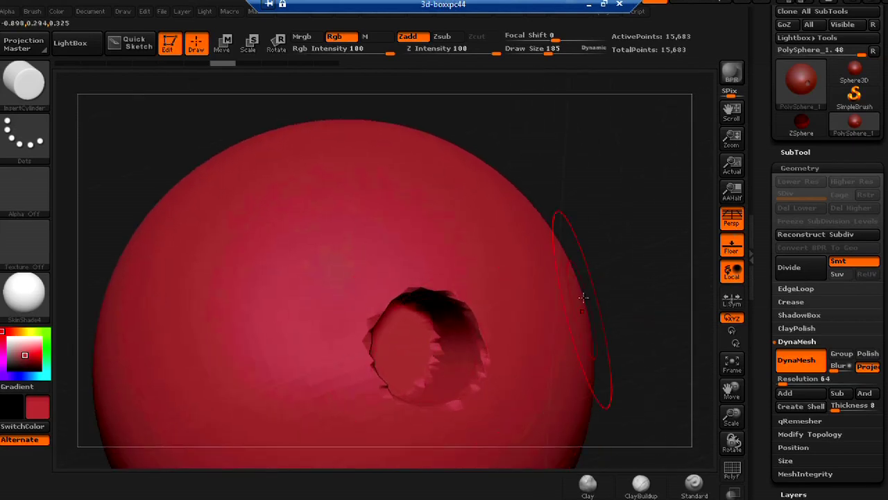
mouse_move(597, 292)
mouse_down()
mouse_move(623, 280)
mouse_move(648, 302)
mouse_up()
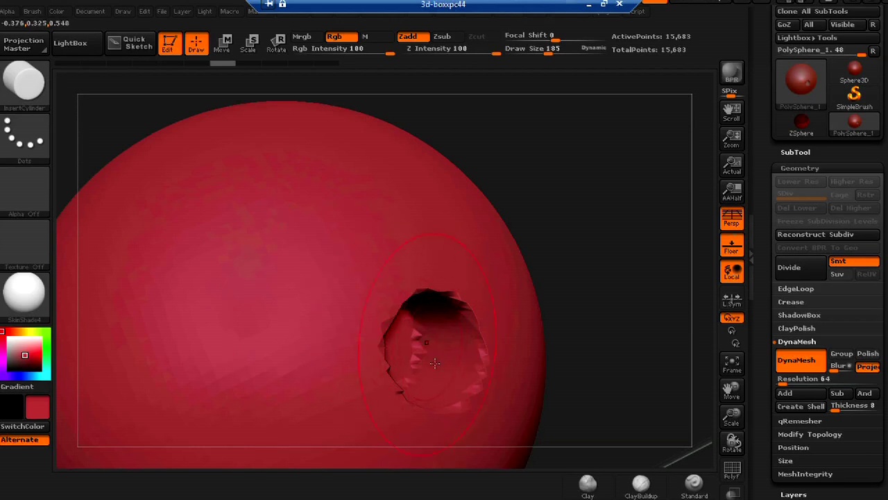
alt+drag(653, 380, 613, 288)
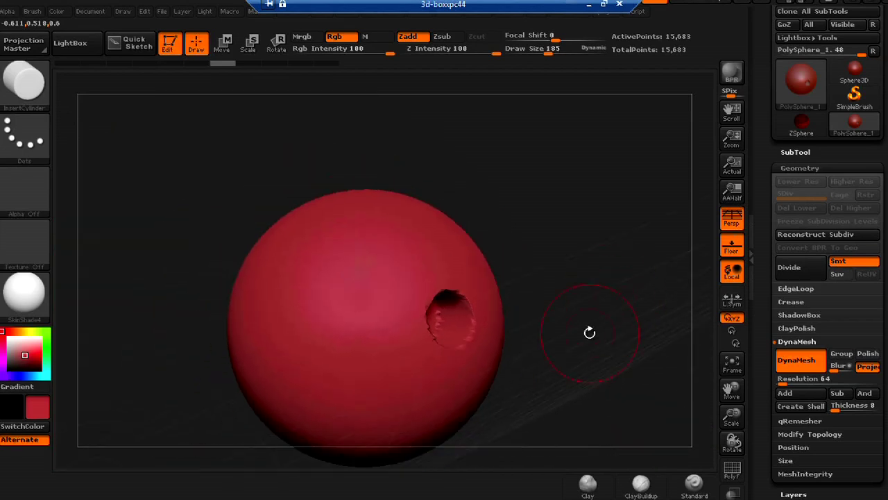
mouse_move(589, 330)
mouse_down()
mouse_move(587, 343)
mouse_move(599, 349)
mouse_up()
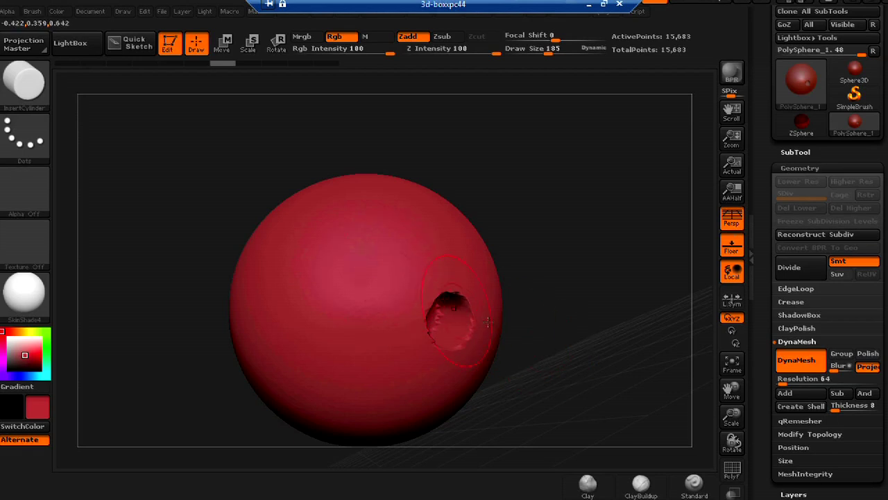
Undo the thick shell and create a DynaMesh shell with a thickness of 2 instead.
ctrl+drag(625, 333, 571, 323)
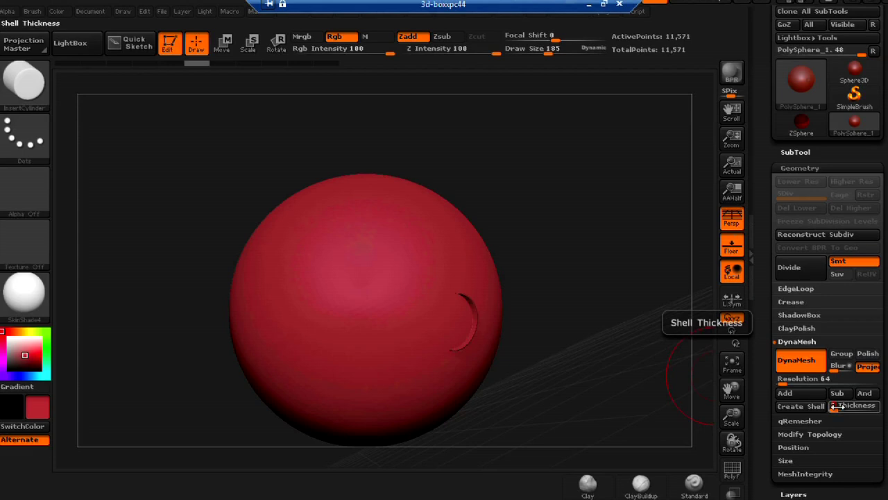
click(801, 406)
mouse_move(563, 333)
mouse_down()
mouse_move(564, 279)
mouse_move(512, 277)
mouse_move(569, 314)
mouse_move(589, 290)
mouse_move(576, 253)
mouse_move(476, 247)
mouse_up()
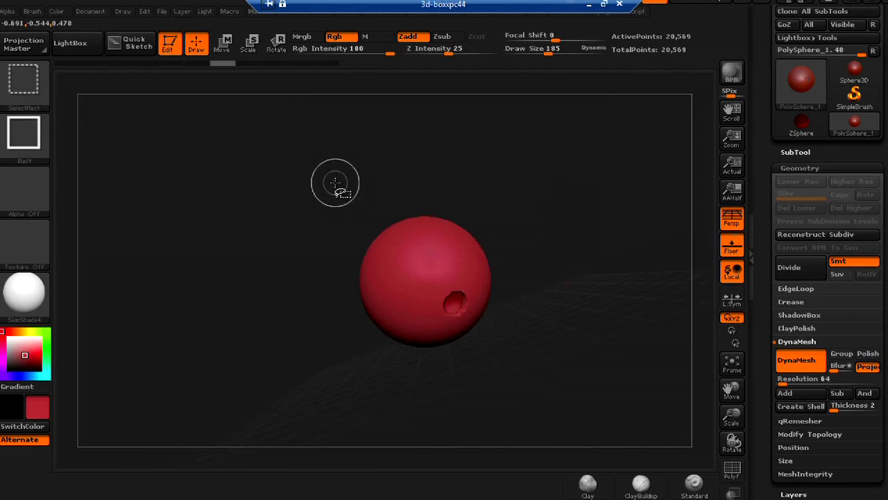
Hide the upper half of the thin shell and smooth the ragged edges of the hole through its wall.
mouse_move(335, 184)
ctrl+shift+mouse_down()
mouse_move(483, 206)
mouse_move(539, 268)
ctrl+shift+mouse_up()
drag(557, 298, 571, 336)
shift+drag(347, 252, 301, 263)
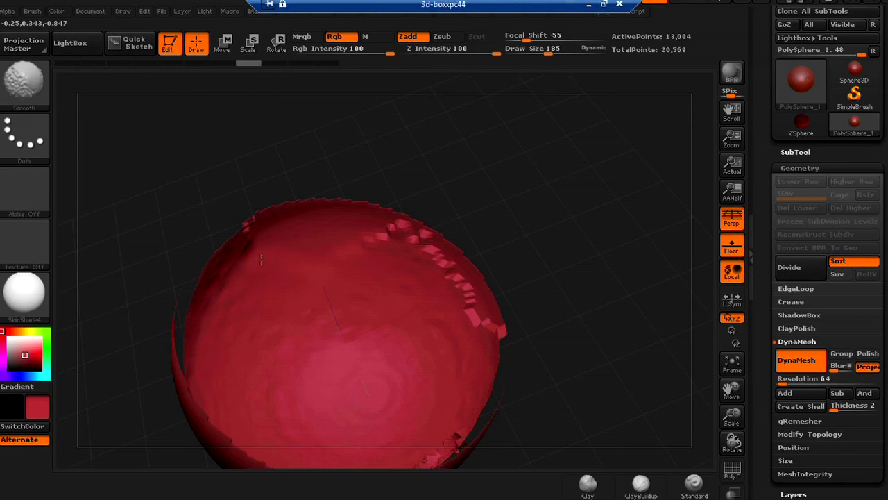
mouse_move(581, 238)
mouse_down()
mouse_move(620, 284)
mouse_move(591, 301)
mouse_move(549, 258)
mouse_up()
mouse_move(559, 303)
alt+mouse_down()
mouse_move(562, 369)
mouse_move(625, 362)
mouse_move(644, 333)
mouse_move(480, 194)
alt+mouse_up()
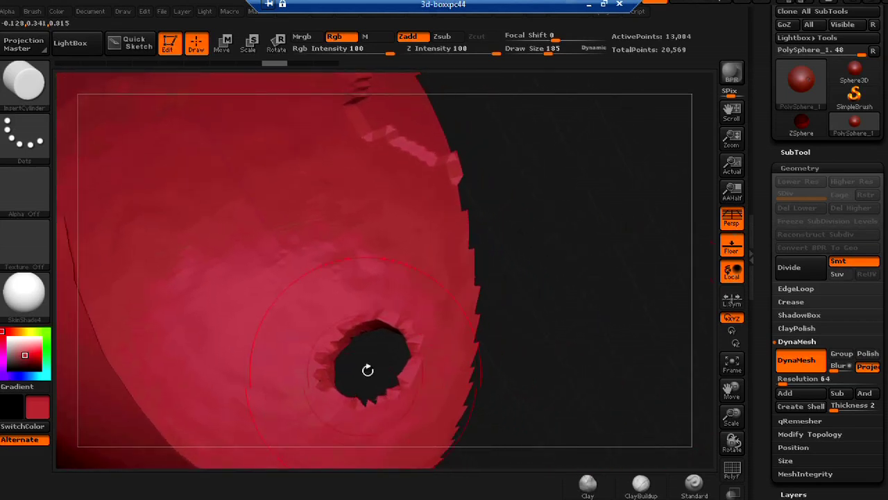
mouse_move(391, 325)
shift+mouse_down()
mouse_move(360, 310)
mouse_move(345, 363)
mouse_move(354, 401)
mouse_move(409, 398)
shift+mouse_up()
mouse_move(620, 417)
mouse_down()
mouse_move(560, 388)
mouse_move(520, 325)
mouse_move(532, 275)
mouse_up()
alt+drag(636, 393, 467, 365)
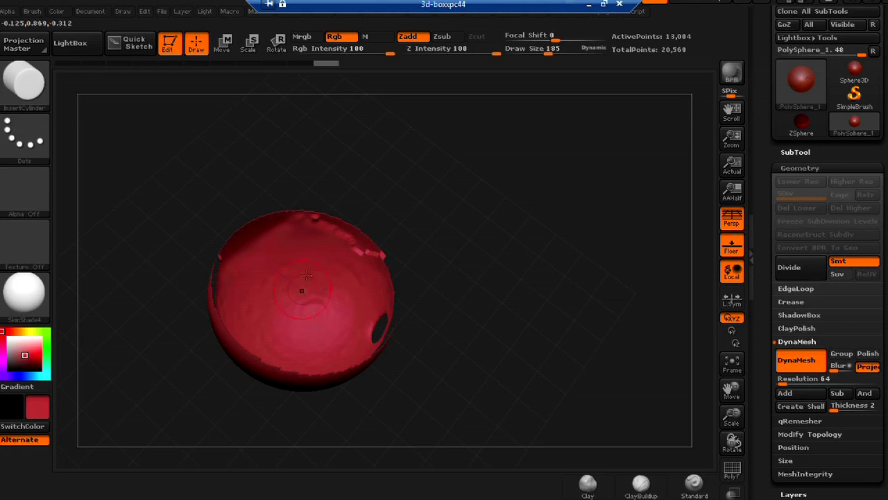
Enable Double display for the half-hidden shell and examine its inner and outer walls.
drag(486, 381, 694, 430)
drag(840, 491, 804, 160)
drag(842, 237, 843, 273)
click(819, 118)
click(791, 43)
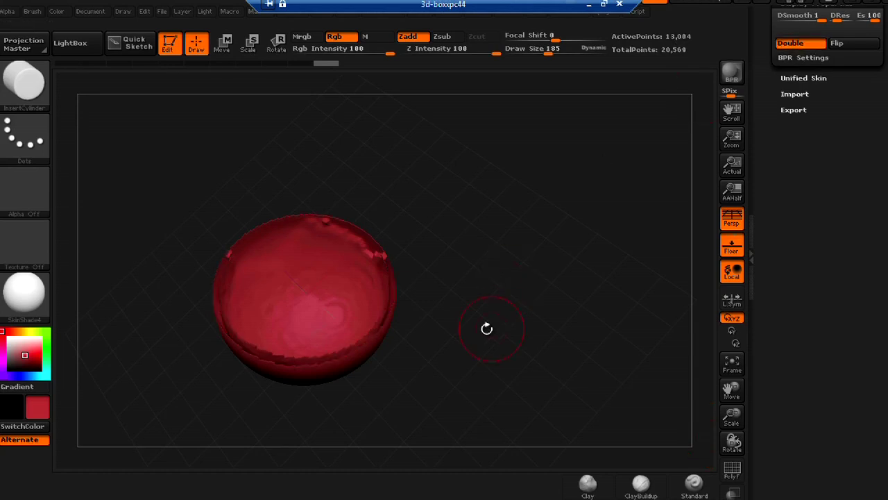
drag(514, 352, 504, 349)
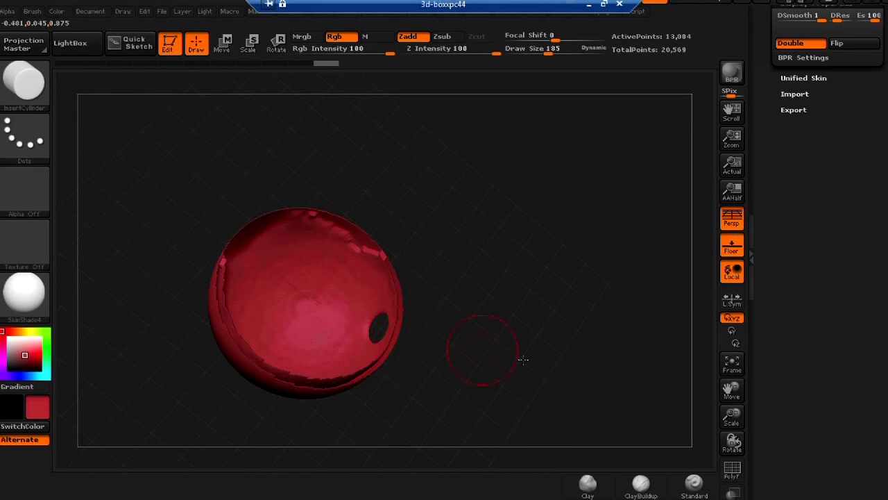
drag(548, 366, 527, 317)
Unhide the full sphere and bring back the DynaMesh geometry settings while viewing the smoothed hole from outside.
ctrl+shift+click(516, 285)
drag(543, 371, 569, 424)
scroll(875, 208, up, 10)
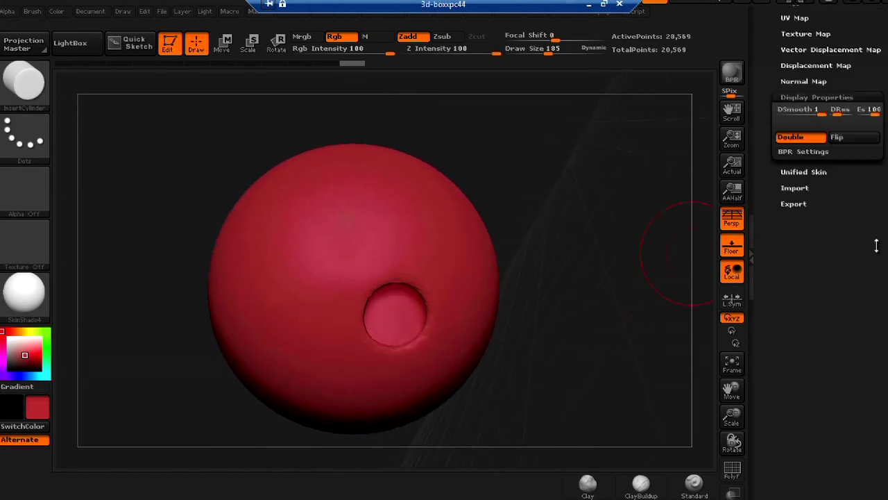
click(819, 229)
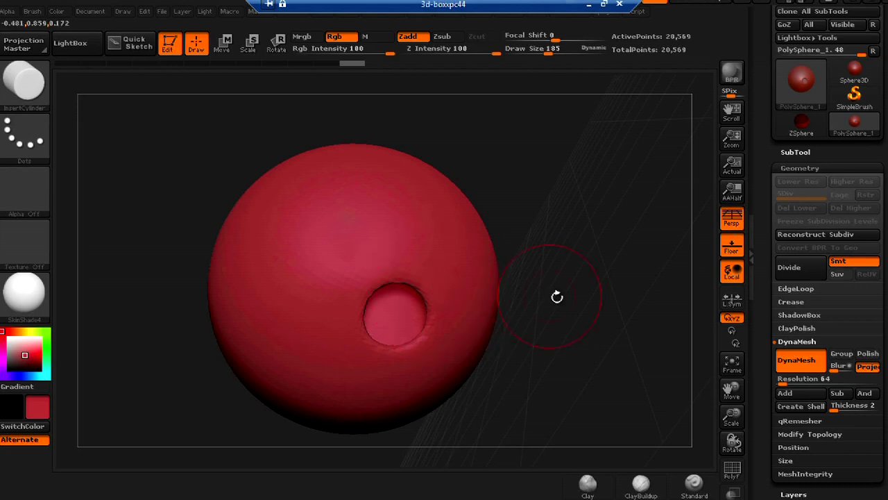
drag(557, 296, 585, 275)
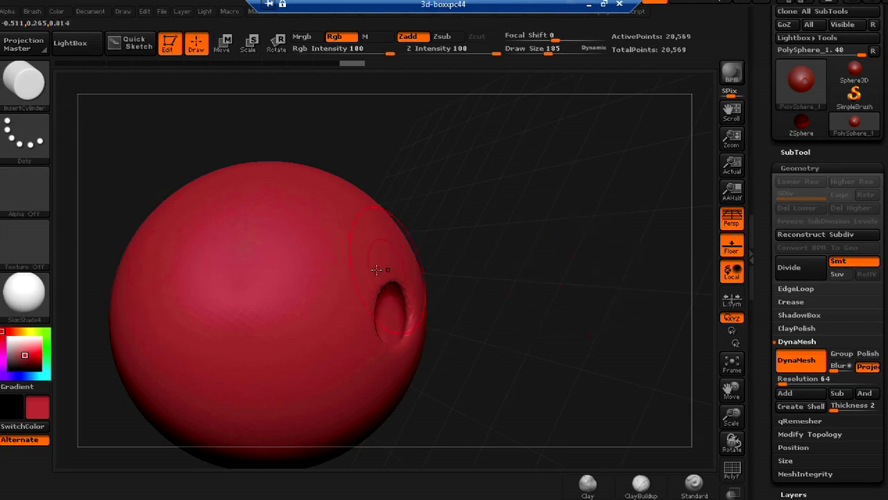